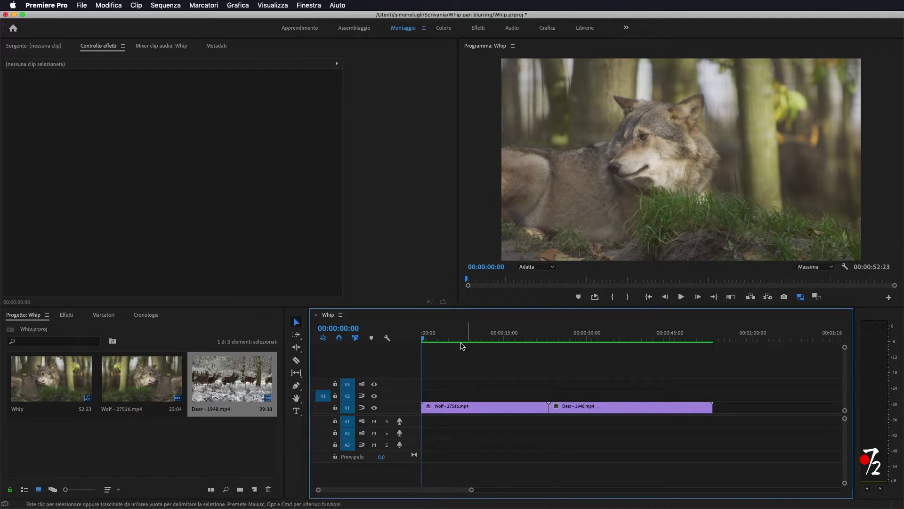
Step: Place the playhead on the wolf–deer cut and create a 1440×1080, 25 fps adjustment layer
{"action": "left_click_drag", "start_coordinate": [422, 339], "coordinate": [549, 340]}
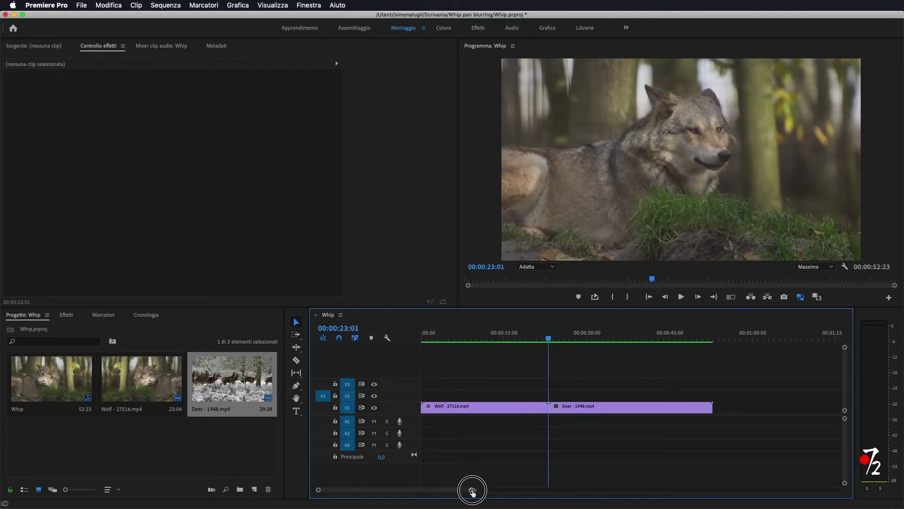
{"action": "left_click_drag", "start_coordinate": [470, 489], "coordinate": [413, 486]}
{"action": "left_click_drag", "start_coordinate": [632, 338], "coordinate": [641, 337]}
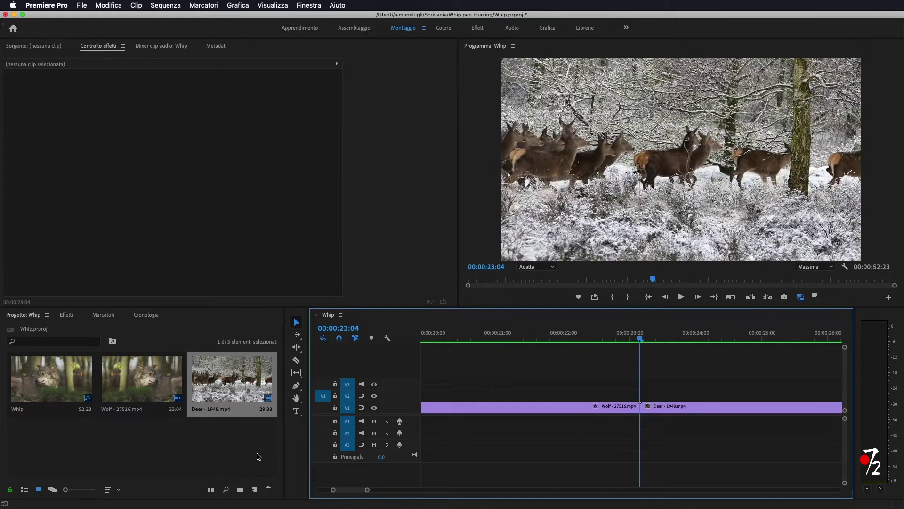
{"action": "left_click", "coordinate": [254, 491]}
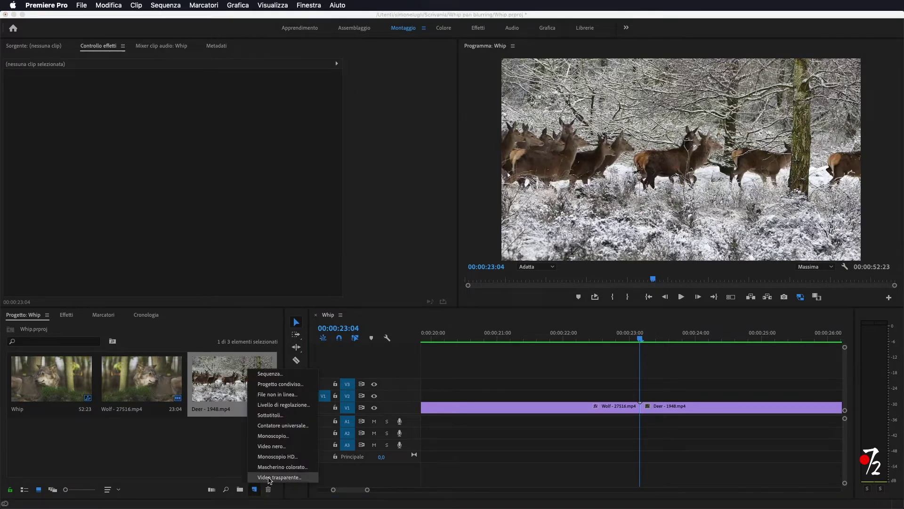
{"action": "left_click", "coordinate": [283, 405]}
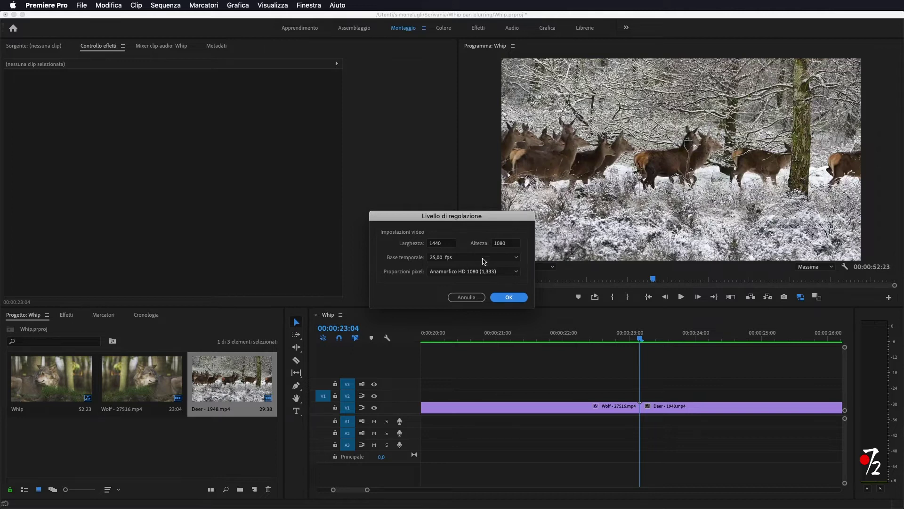
{"action": "left_click", "coordinate": [510, 297]}
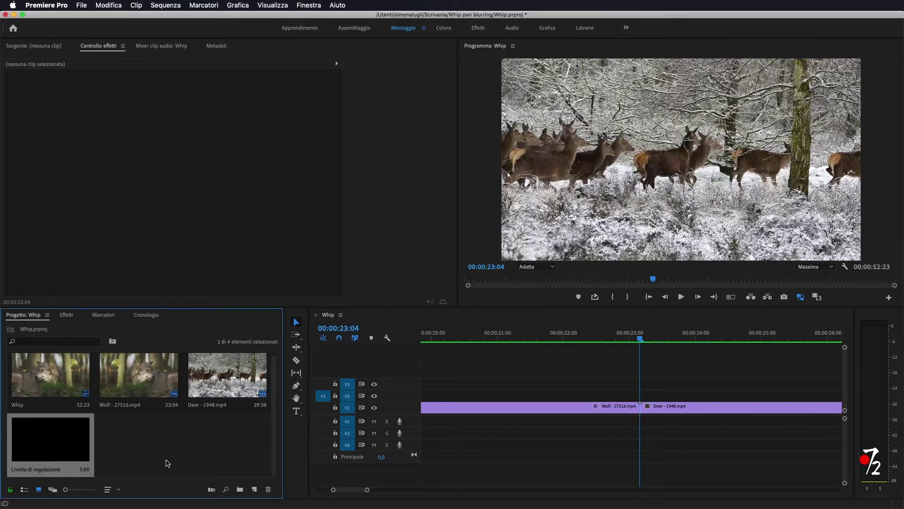
Step: Drop the adjustment layer onto V2 and trim its start closer to the wolf–deer cut
{"action": "left_click_drag", "start_coordinate": [44, 452], "coordinate": [572, 401]}
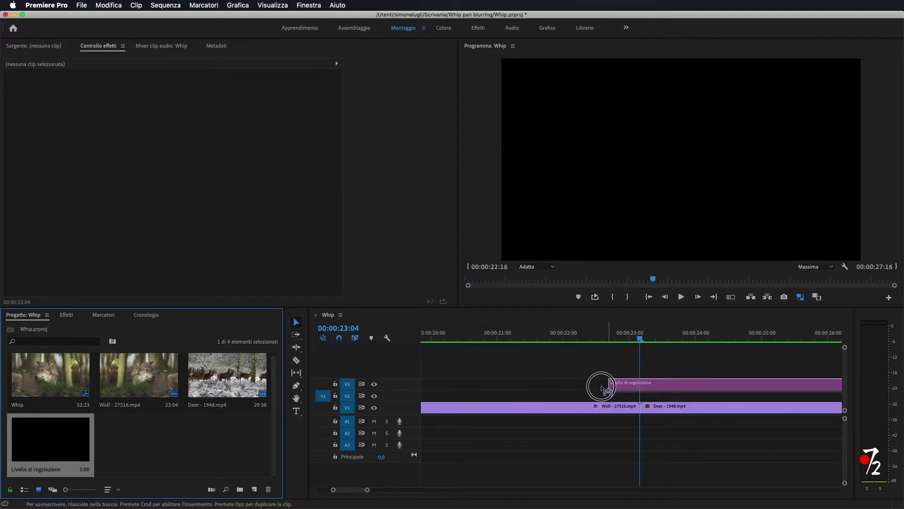
{"action": "left_click_drag", "start_coordinate": [573, 400], "coordinate": [485, 395]}
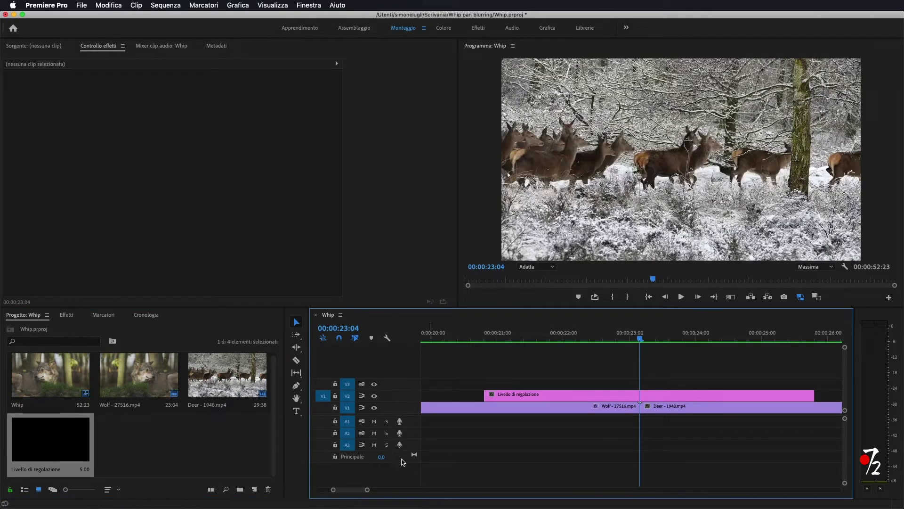
{"action": "left_click_drag", "start_coordinate": [368, 490], "coordinate": [397, 491]}
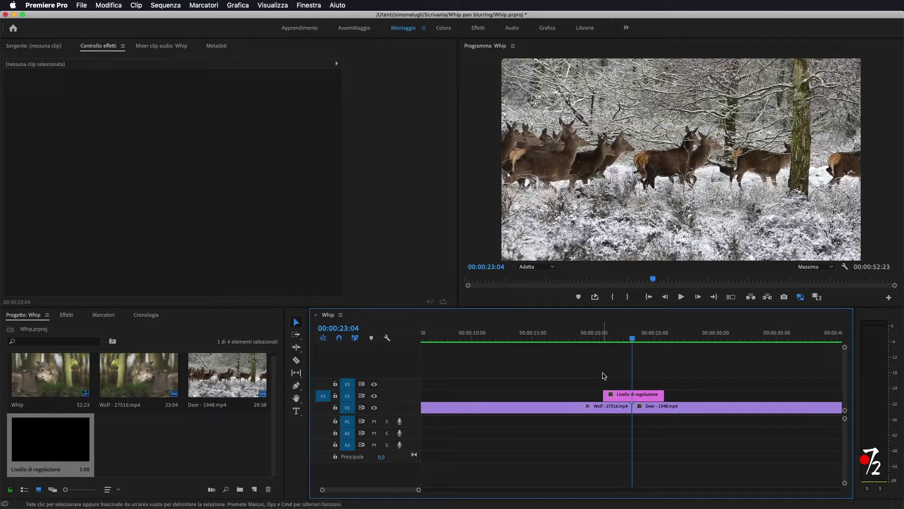
{"action": "key", "text": "shift"}
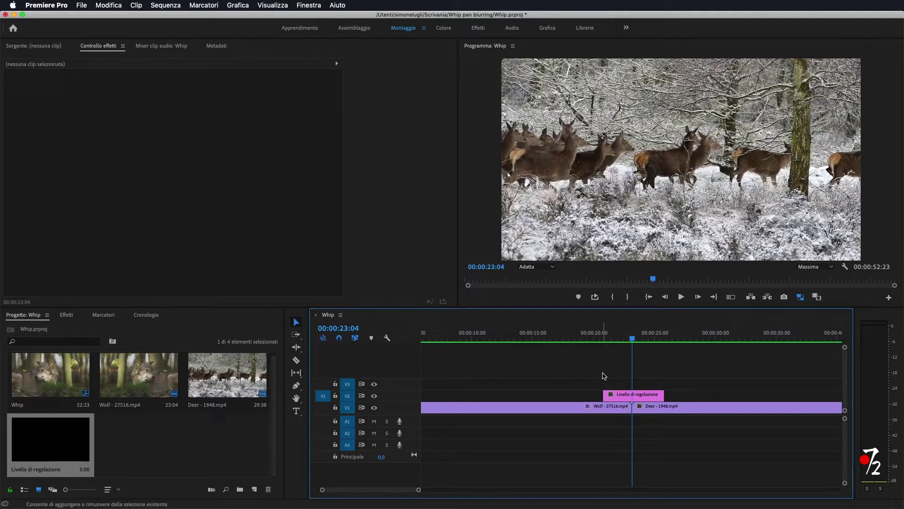
{"action": "key", "text": "shift+Left"}
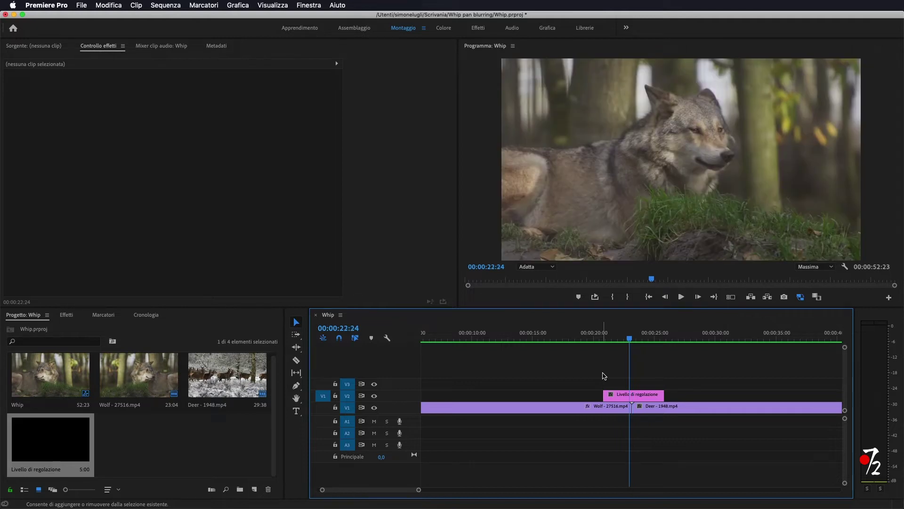
{"action": "left_click_drag", "start_coordinate": [418, 490], "coordinate": [403, 490]}
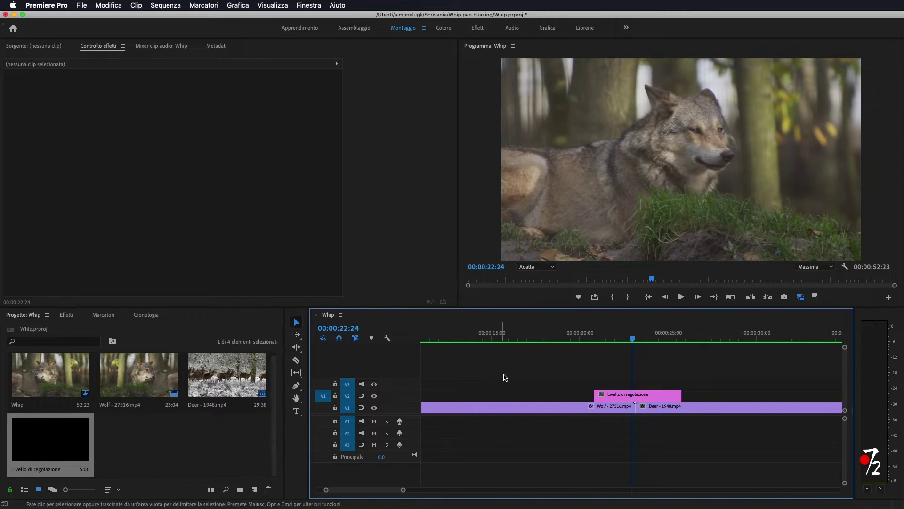
{"action": "left_click_drag", "start_coordinate": [595, 395], "coordinate": [632, 394]}
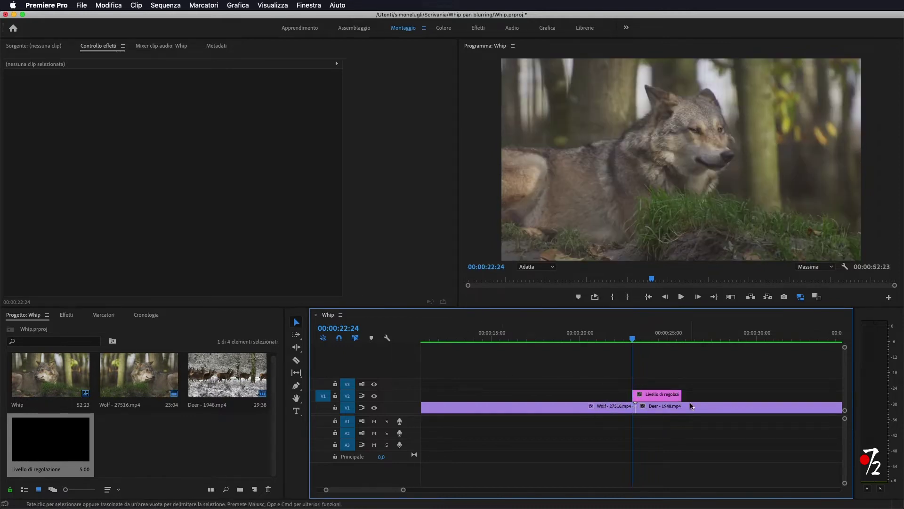
Step: Trim the adjustment layer's end to 00:00:23:14, ten frames past the cut, and select it
{"action": "key", "text": "Right"}
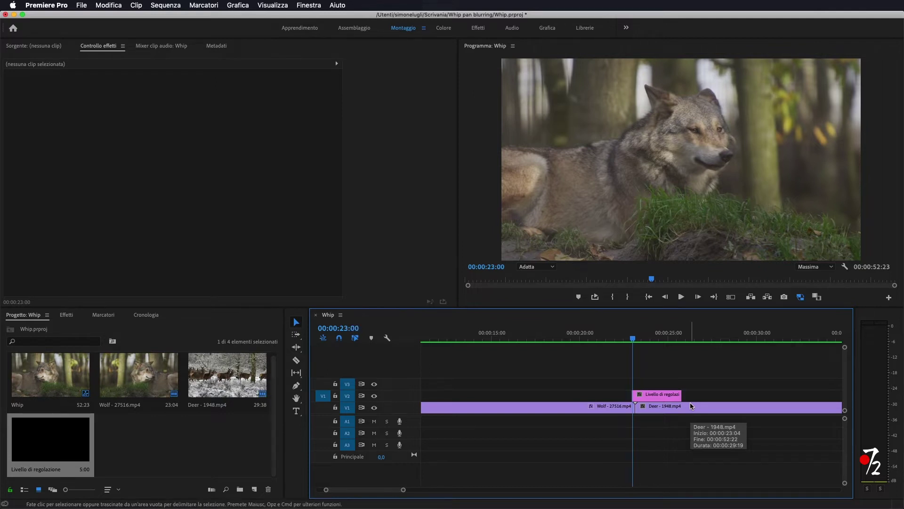
{"action": "key", "text": "Down"}
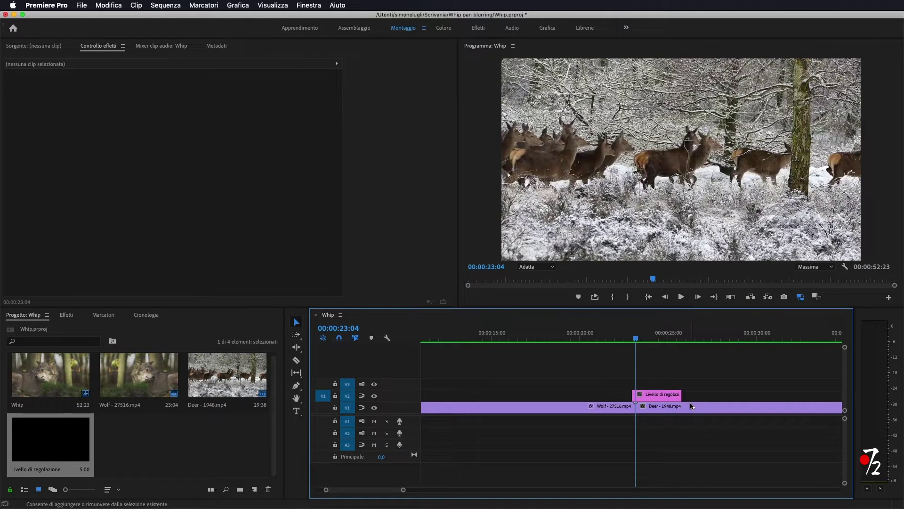
{"action": "key", "text": "shift+Right"}
{"action": "key", "text": "shift+Right"}
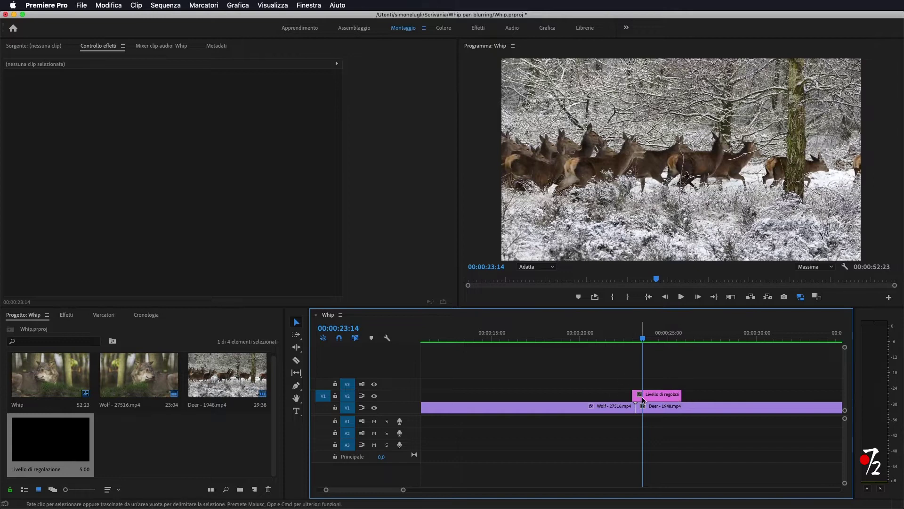
{"action": "left_click_drag", "start_coordinate": [680, 394], "coordinate": [642, 395]}
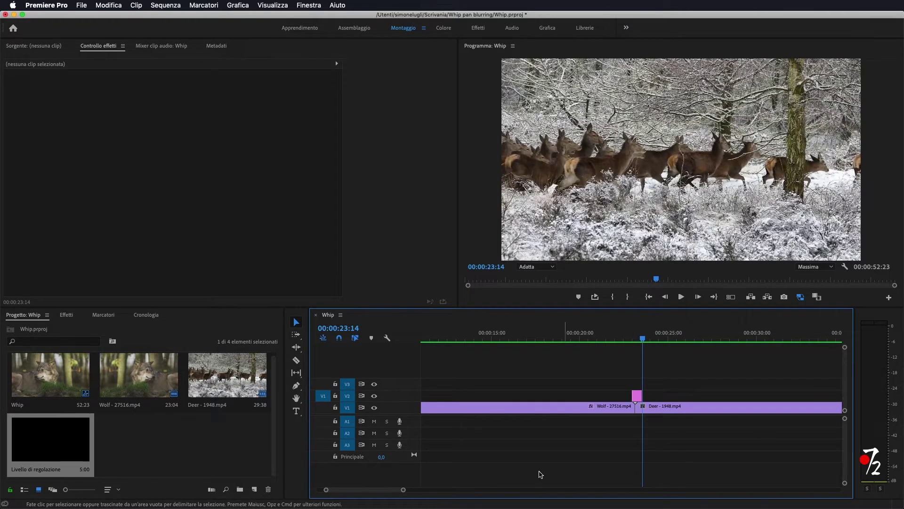
{"action": "left_click_drag", "start_coordinate": [404, 489], "coordinate": [350, 490]}
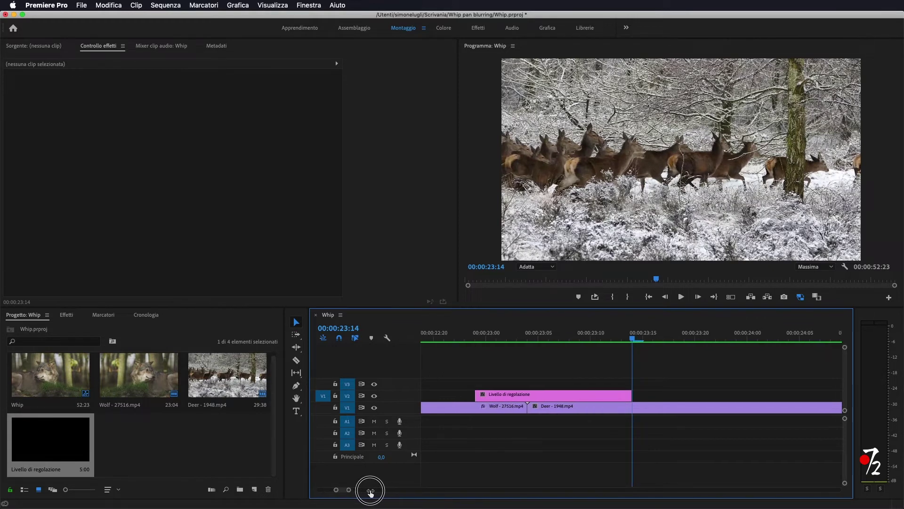
{"action": "left_click", "coordinate": [518, 397]}
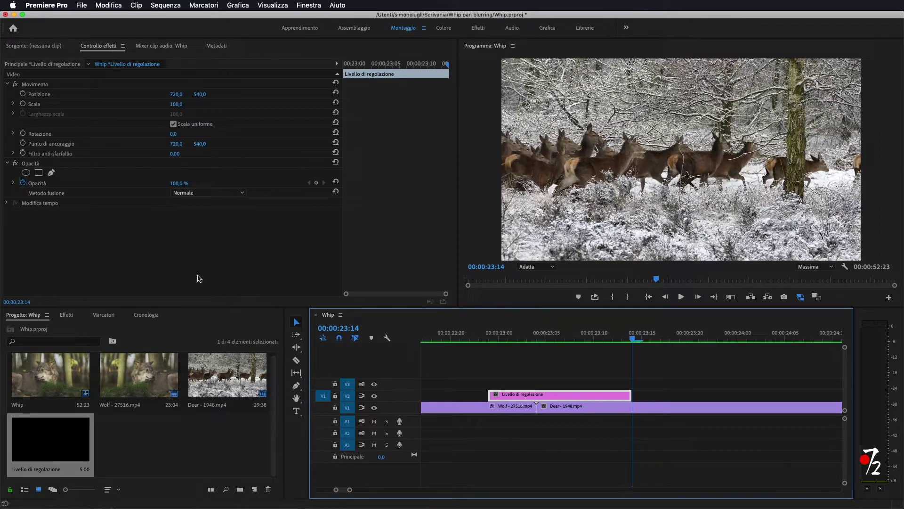
Step: Search 'scos' and drop Distorsione > Scostamento onto the adjustment layer clip
{"action": "left_click", "coordinate": [67, 315]}
{"action": "left_click", "coordinate": [55, 328]}
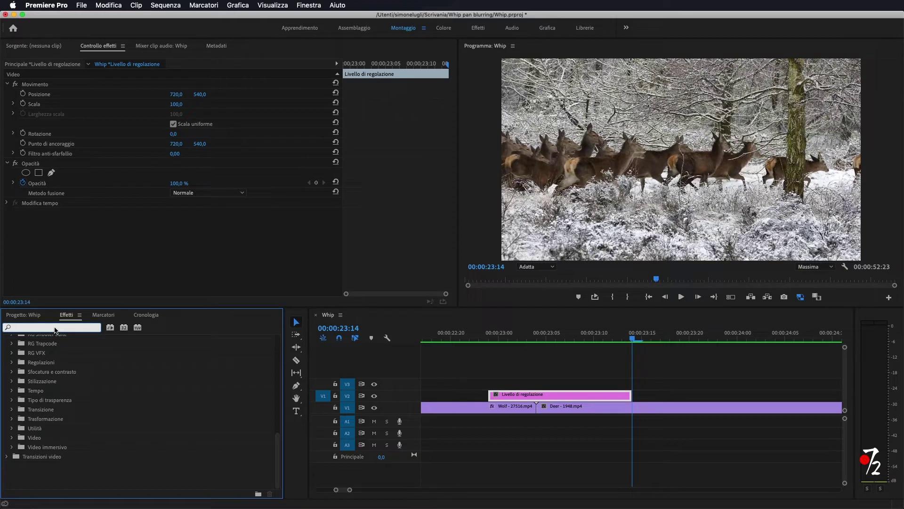
{"action": "type", "text": "scos"}
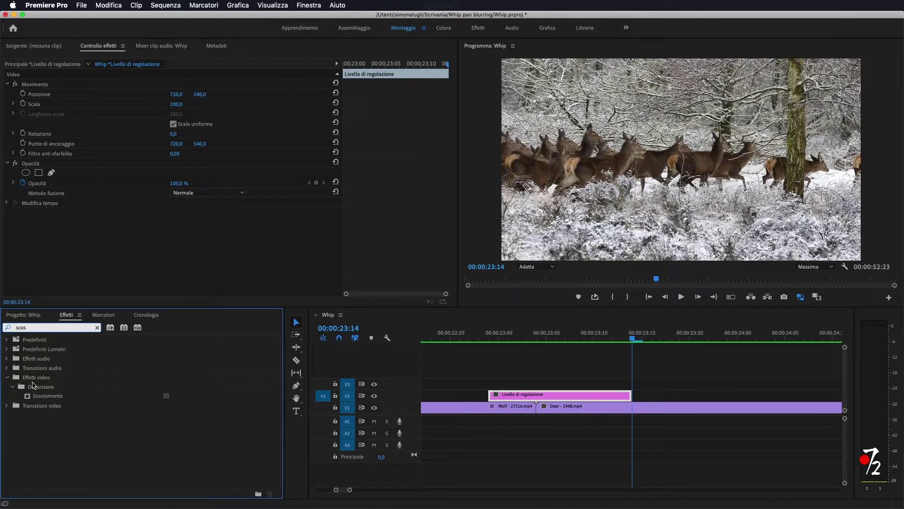
{"action": "left_click_drag", "start_coordinate": [42, 398], "coordinate": [525, 395]}
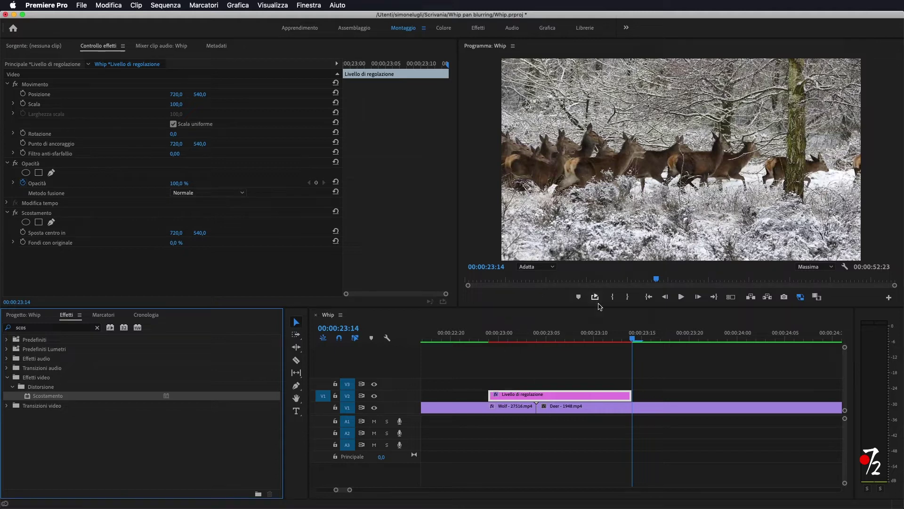
{"action": "left_click_drag", "start_coordinate": [632, 340], "coordinate": [537, 340]}
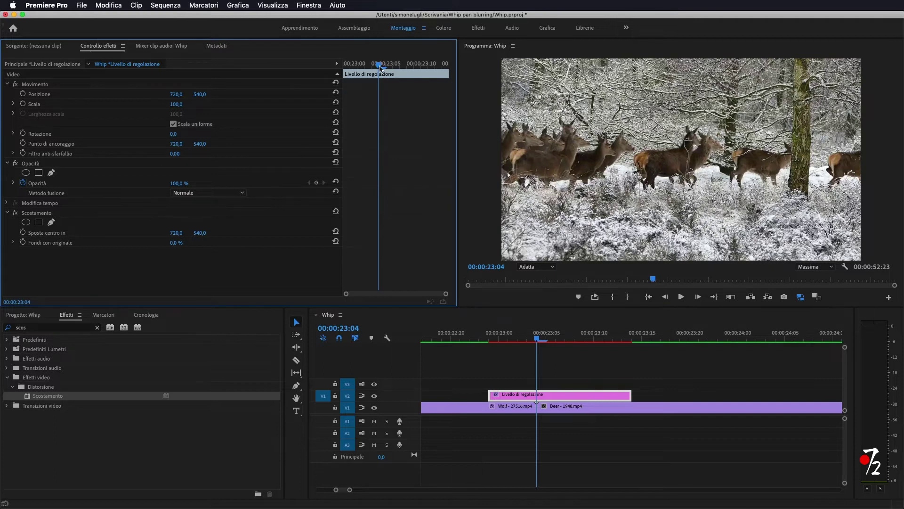
Step: At 00:00:23:11, keyframe Scostamento's horizontal shift (Sposta centro X) at -720
{"action": "left_click_drag", "start_coordinate": [379, 67], "coordinate": [427, 65]}
{"action": "mouse_move", "coordinate": [176, 233]}
{"action": "left_mouse_down"}
{"action": "mouse_move", "coordinate": [28, 232]}
{"action": "mouse_move", "coordinate": [174, 236]}
{"action": "left_mouse_up"}
{"action": "left_click", "coordinate": [175, 232]}
{"action": "key", "text": "BackSpace"}
{"action": "type", "text": "-7"}
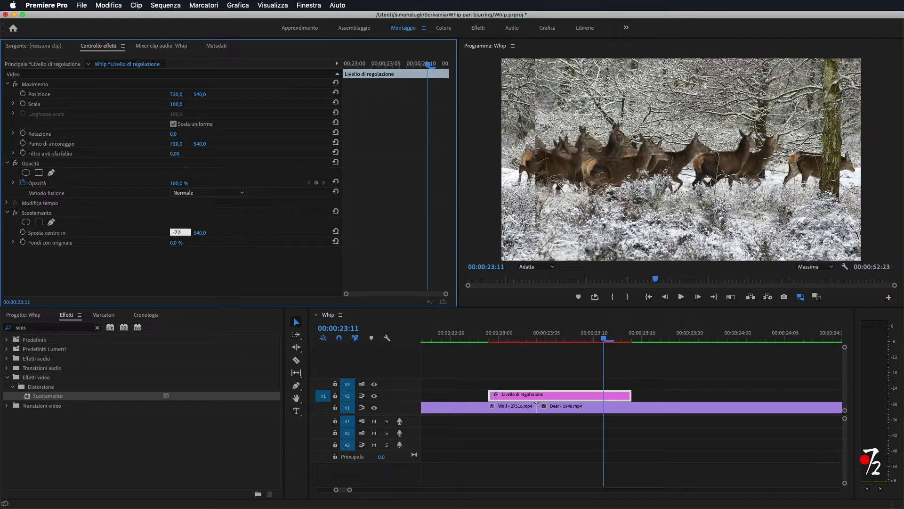
{"action": "type", "text": "20"}
{"action": "key", "text": "Return"}
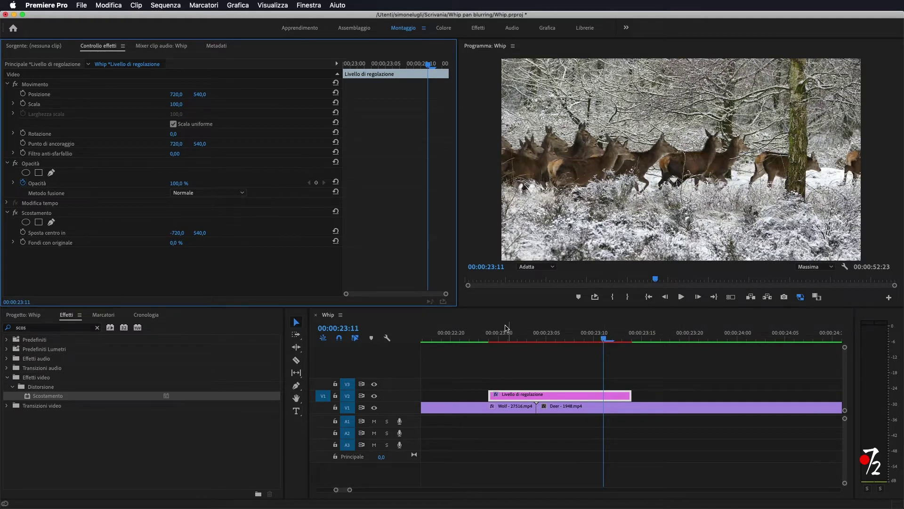
{"action": "left_click", "coordinate": [23, 232]}
Step: Add a 720 shift keyframe at 00:00:23:01, spread the keyframes apart, and preview the cut
{"action": "left_click_drag", "start_coordinate": [428, 65], "coordinate": [355, 75]}
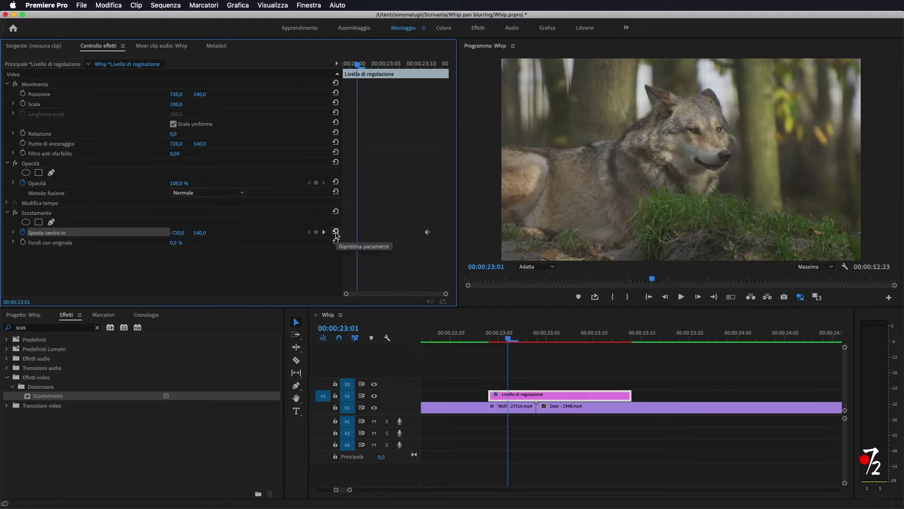
{"action": "left_click", "coordinate": [336, 231]}
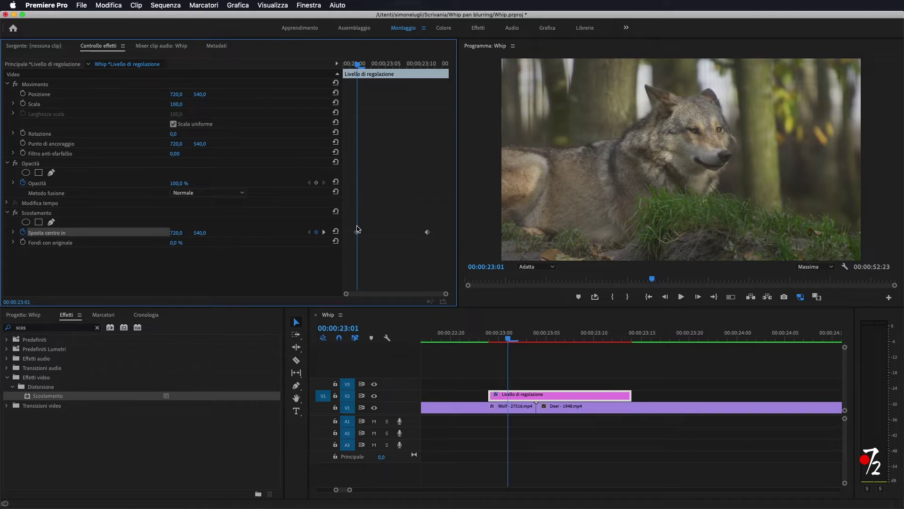
{"action": "left_click_drag", "start_coordinate": [358, 229], "coordinate": [343, 231]}
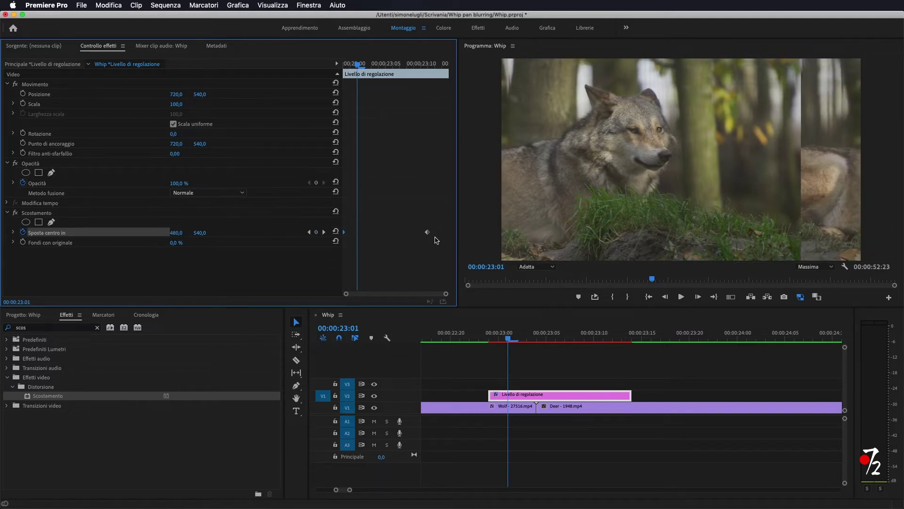
{"action": "left_click_drag", "start_coordinate": [427, 232], "coordinate": [455, 232]}
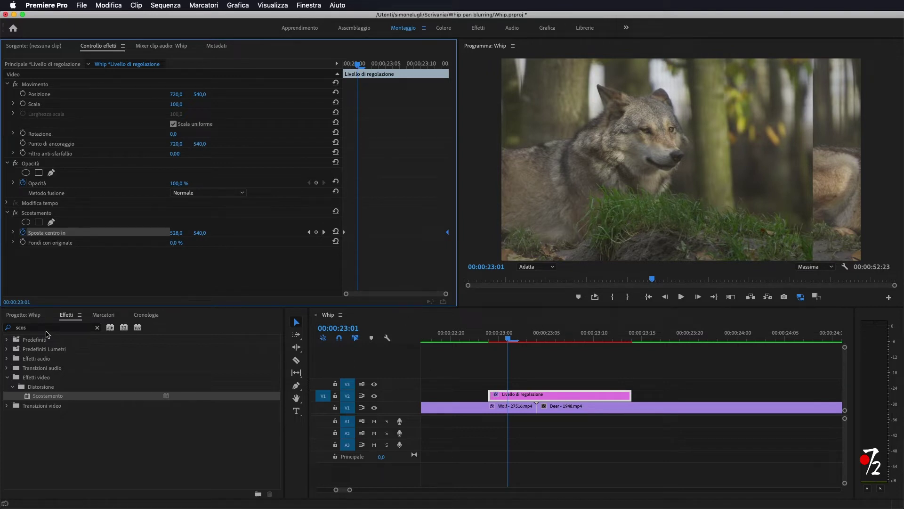
{"action": "mouse_move", "coordinate": [508, 338]}
{"action": "left_mouse_down"}
{"action": "mouse_move", "coordinate": [481, 339]}
{"action": "mouse_move", "coordinate": [613, 365]}
{"action": "mouse_move", "coordinate": [536, 366]}
{"action": "left_mouse_up"}
{"action": "left_click", "coordinate": [26, 320]}
{"action": "left_click", "coordinate": [36, 328]}
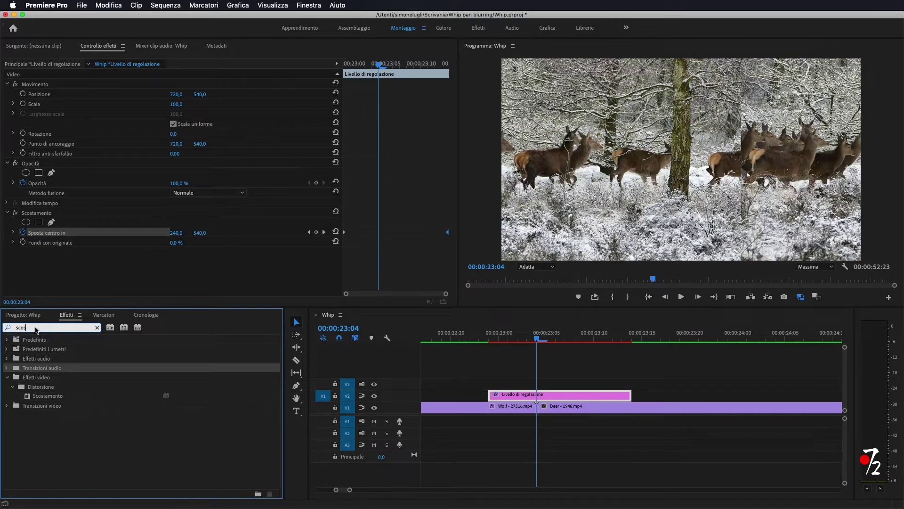
Step: Search 'sfoc' and apply Sfocatura direzione to the adjustment layer
{"action": "type", "text": "s"}
{"action": "type", "text": "sfoc"}
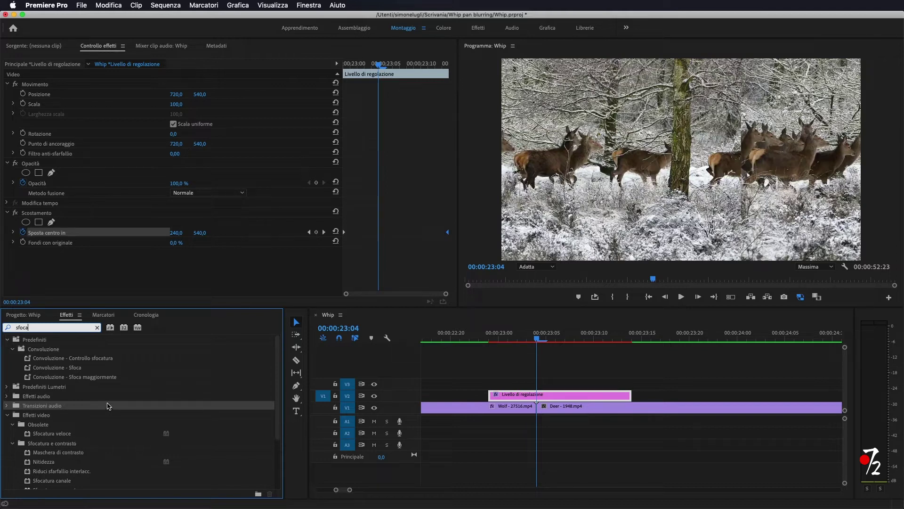
{"action": "scroll", "coordinate": [109, 406], "scroll_direction": "down", "scroll_amount": 2}
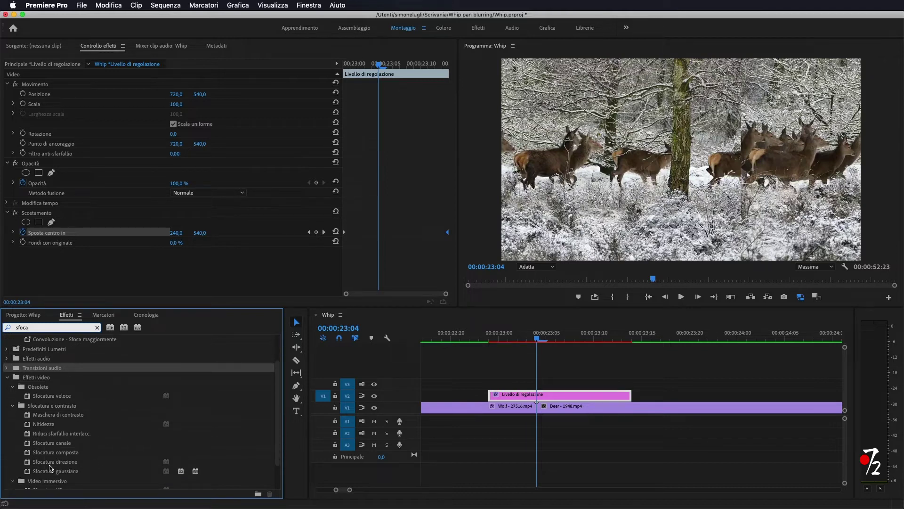
{"action": "left_click_drag", "start_coordinate": [48, 462], "coordinate": [562, 396]}
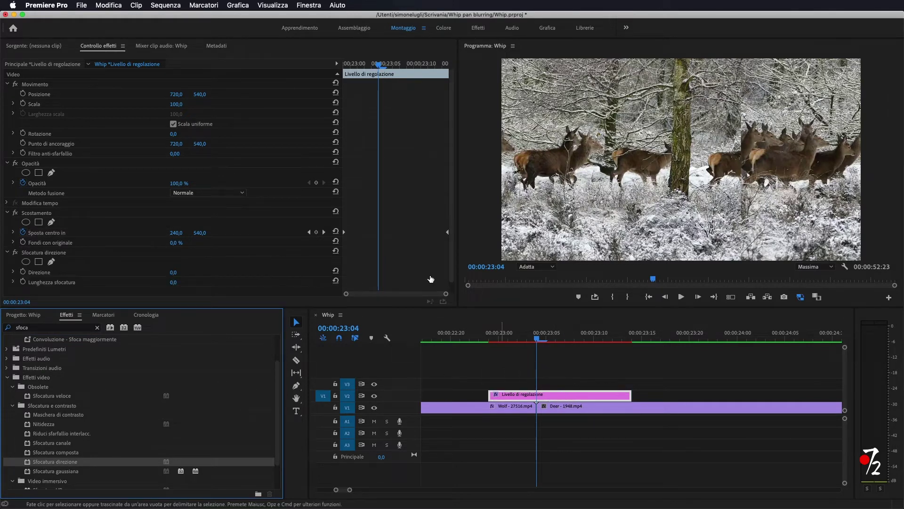
{"action": "scroll", "coordinate": [176, 266], "scroll_direction": "down", "scroll_amount": 1}
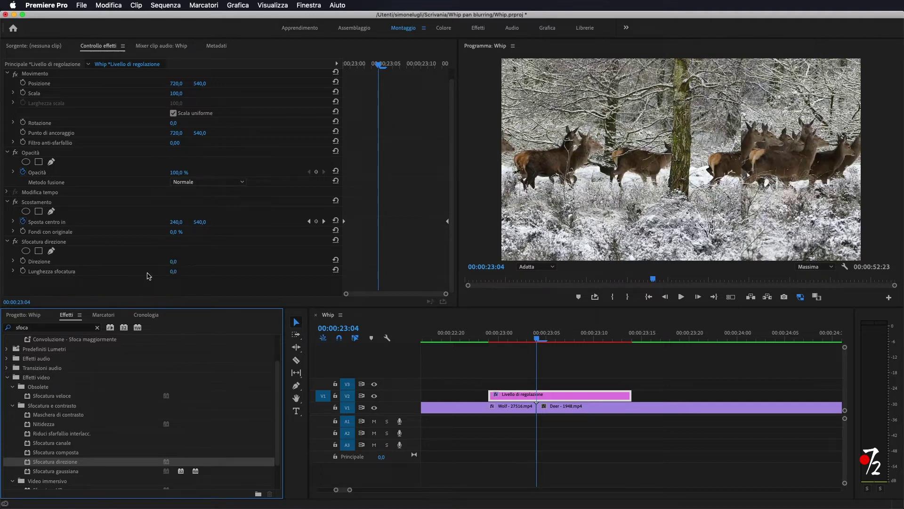
Step: Set the directional blur length to 250 and its direction to 90°
{"action": "left_click", "coordinate": [174, 271]}
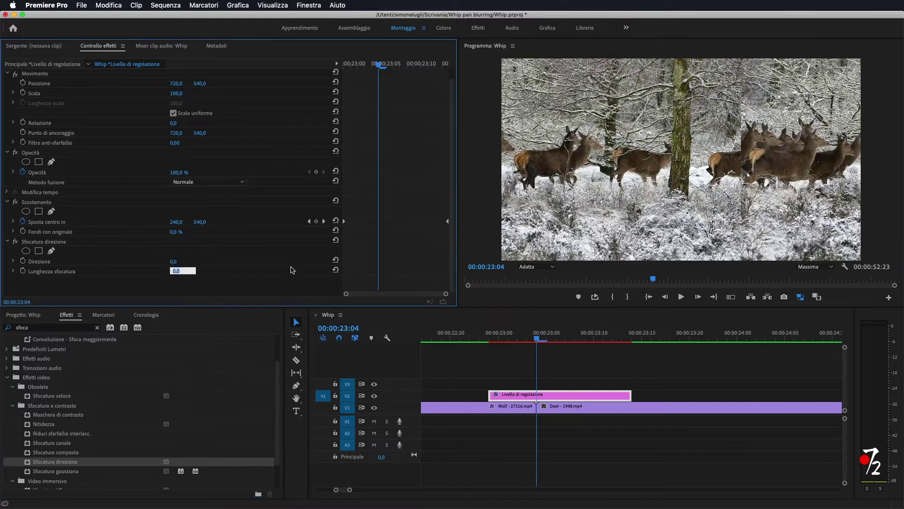
{"action": "type", "text": "250"}
{"action": "key", "text": "Return"}
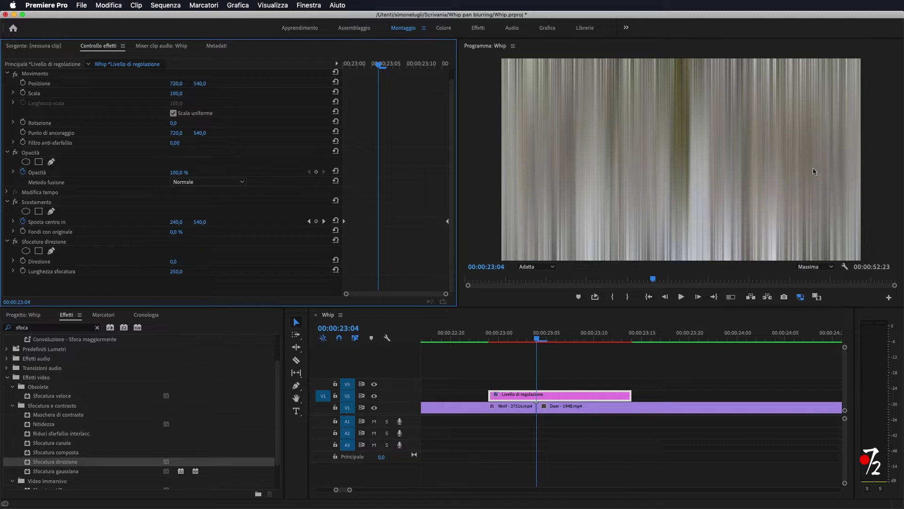
{"action": "left_click", "coordinate": [173, 262]}
{"action": "type", "text": "90"}
{"action": "key", "text": "Return"}
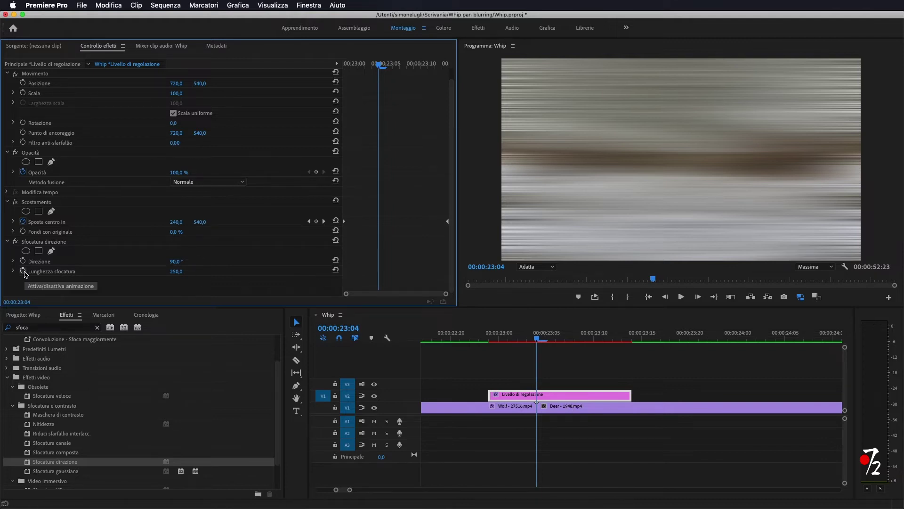
Step: Keyframe blur length at 250 at 00:00:23:04 and at 0 on the first and last keyframes
{"action": "left_click", "coordinate": [22, 271]}
{"action": "left_click_drag", "start_coordinate": [381, 66], "coordinate": [344, 73]}
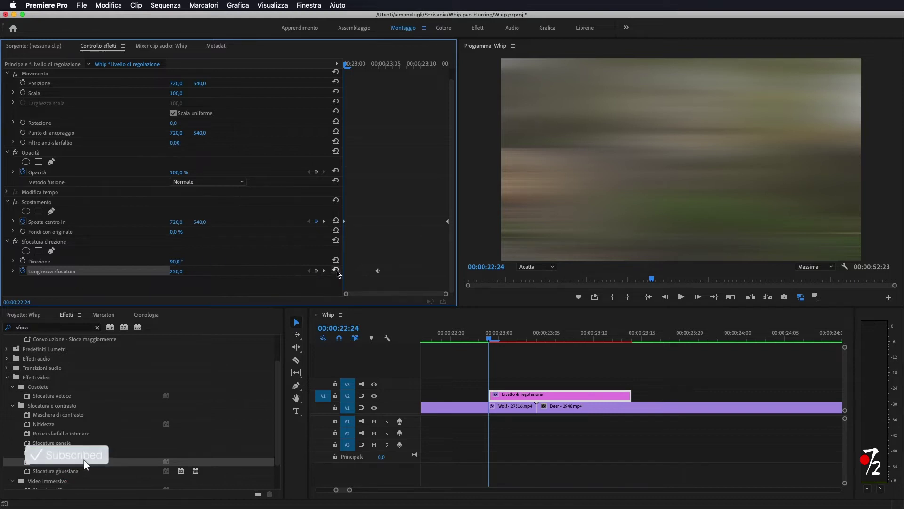
{"action": "left_click", "coordinate": [335, 270]}
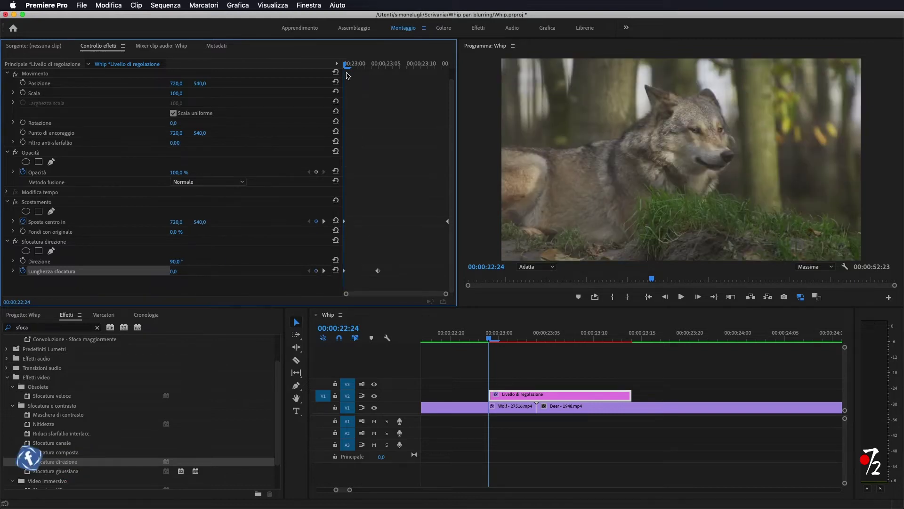
{"action": "left_click_drag", "start_coordinate": [347, 67], "coordinate": [448, 77]}
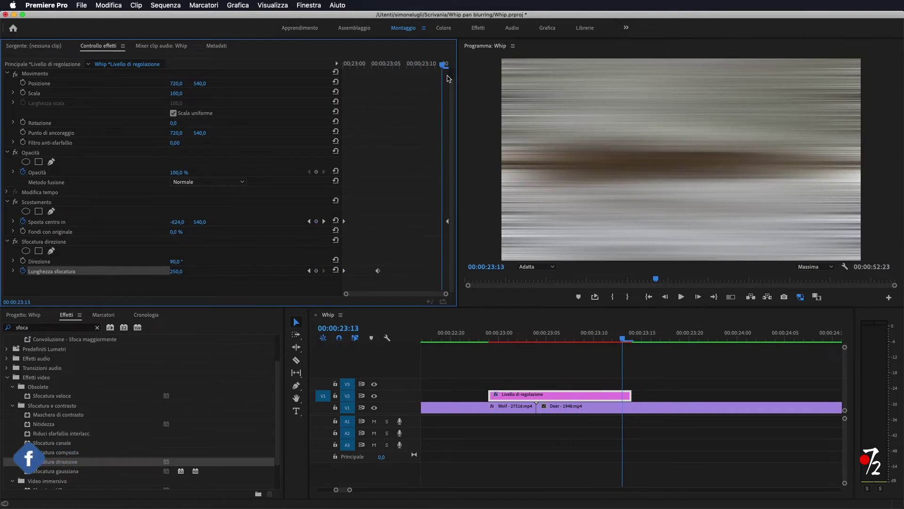
{"action": "left_click", "coordinate": [324, 221]}
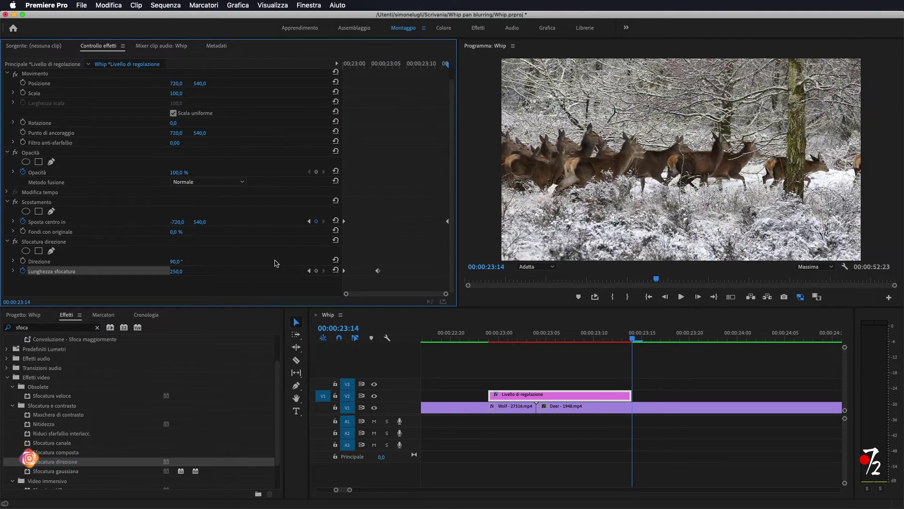
{"action": "left_click", "coordinate": [337, 270]}
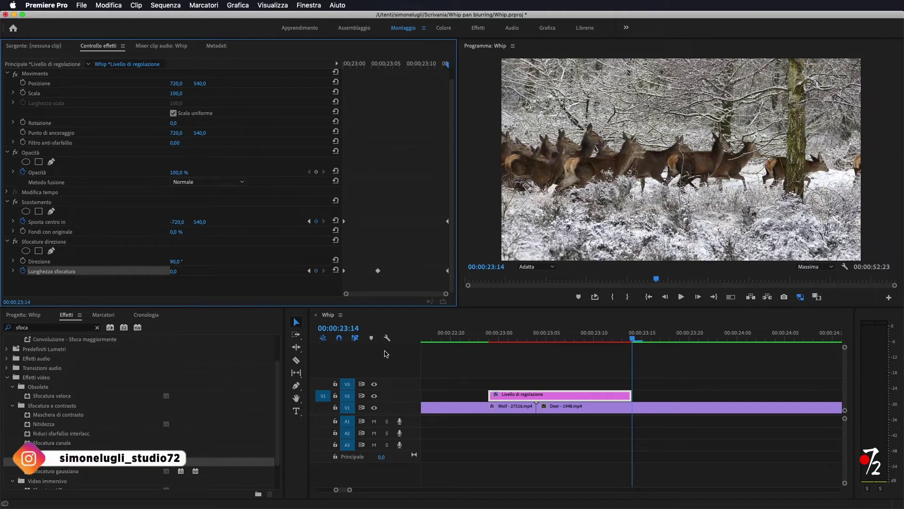
{"action": "mouse_move", "coordinate": [634, 339]}
{"action": "left_mouse_down"}
{"action": "mouse_move", "coordinate": [489, 341]}
{"action": "mouse_move", "coordinate": [631, 357]}
{"action": "mouse_move", "coordinate": [490, 352]}
{"action": "mouse_move", "coordinate": [585, 366]}
{"action": "mouse_move", "coordinate": [536, 361]}
{"action": "left_mouse_up"}
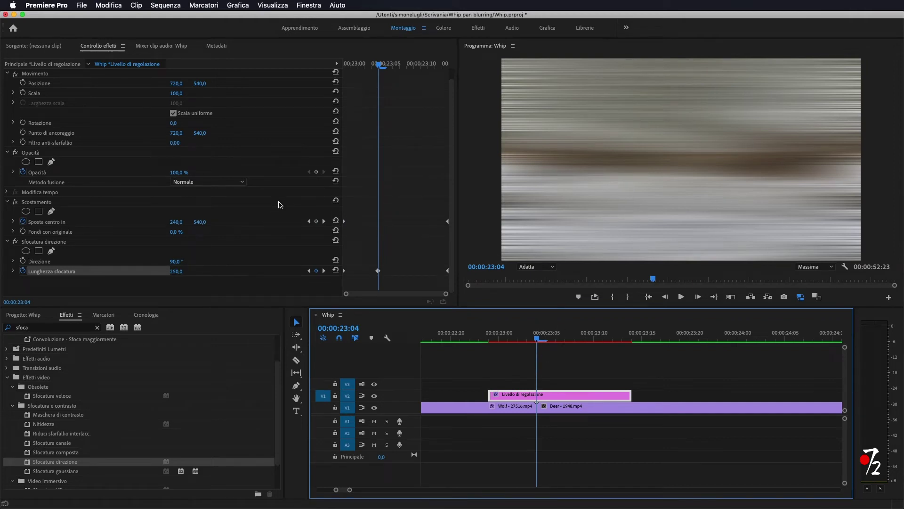
{"action": "left_click", "coordinate": [42, 327]}
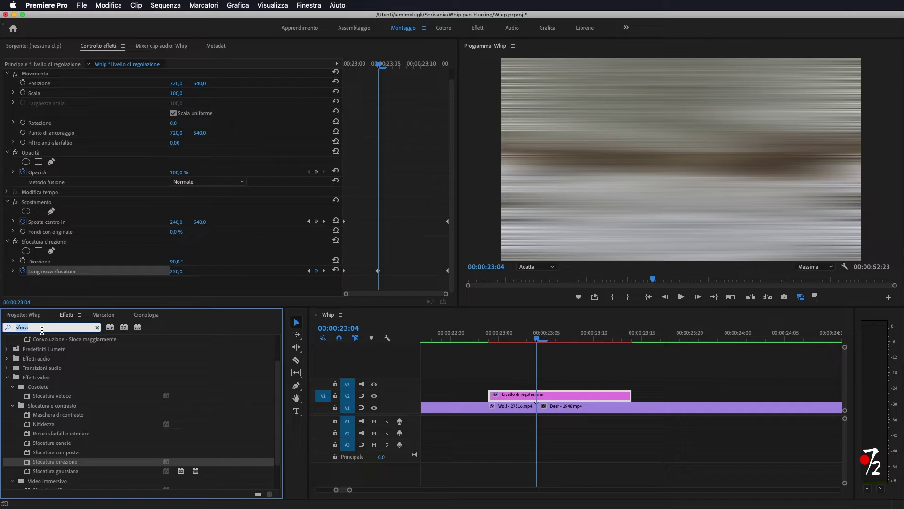
Step: Search 'poste' and apply Posterizza to the adjustment layer
{"action": "type", "text": "postee"}
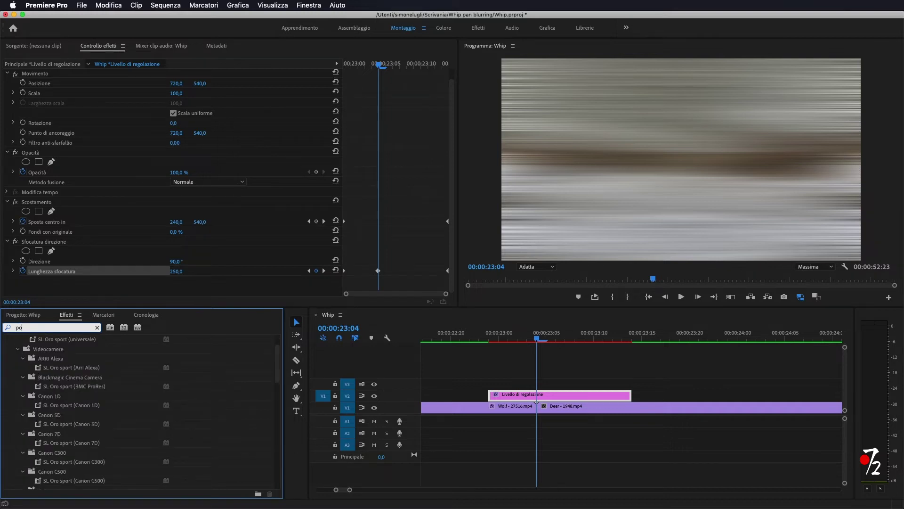
{"action": "key", "text": "BackSpace"}
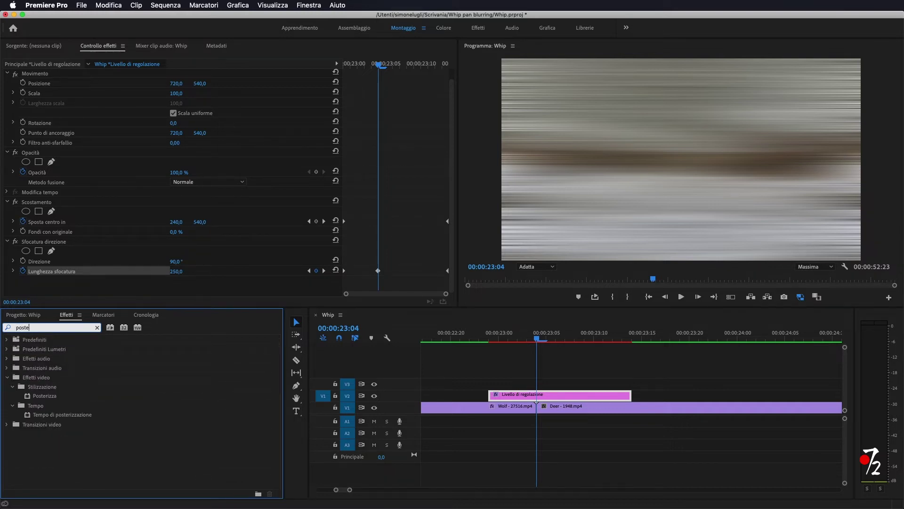
{"action": "left_click_drag", "start_coordinate": [44, 397], "coordinate": [559, 399]}
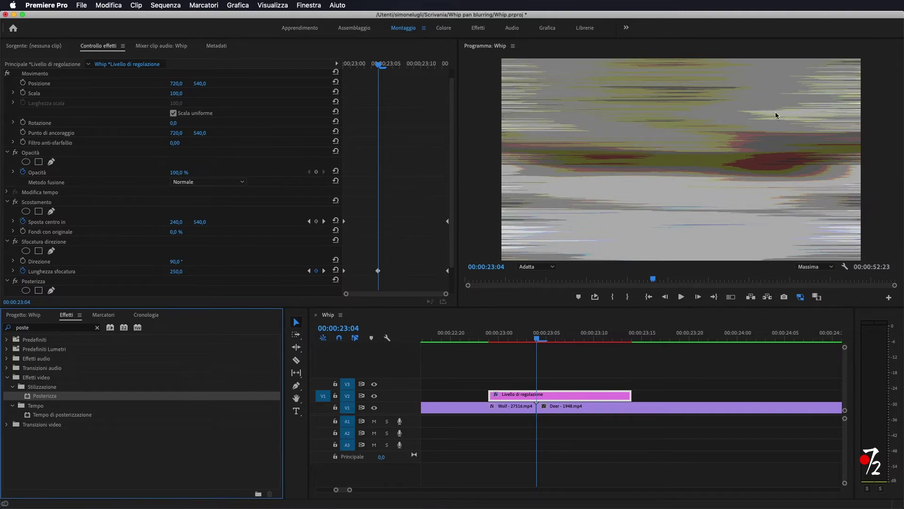
{"action": "scroll", "coordinate": [236, 229], "scroll_direction": "down", "scroll_amount": 3}
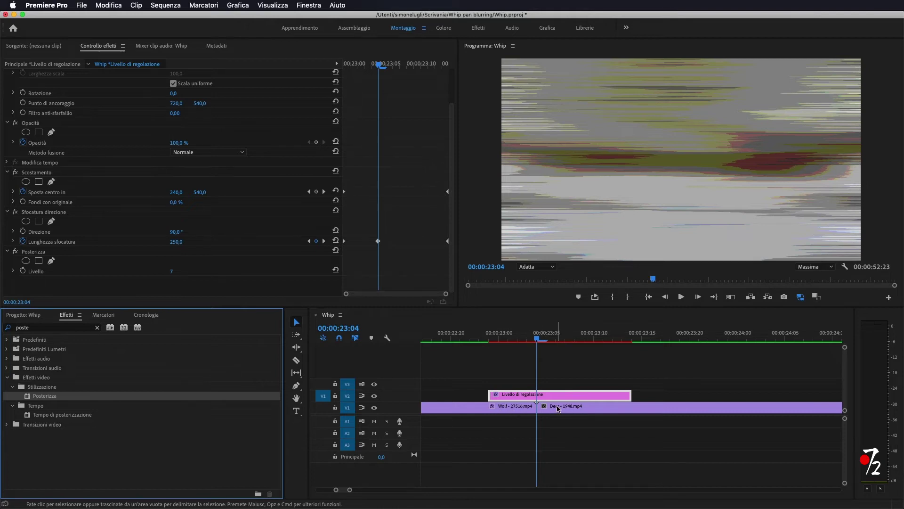
Step: Set Posterizza Livello to 25 and keyframe it at 00:00:23:04
{"action": "left_click", "coordinate": [171, 272]}
{"action": "type", "text": "25"}
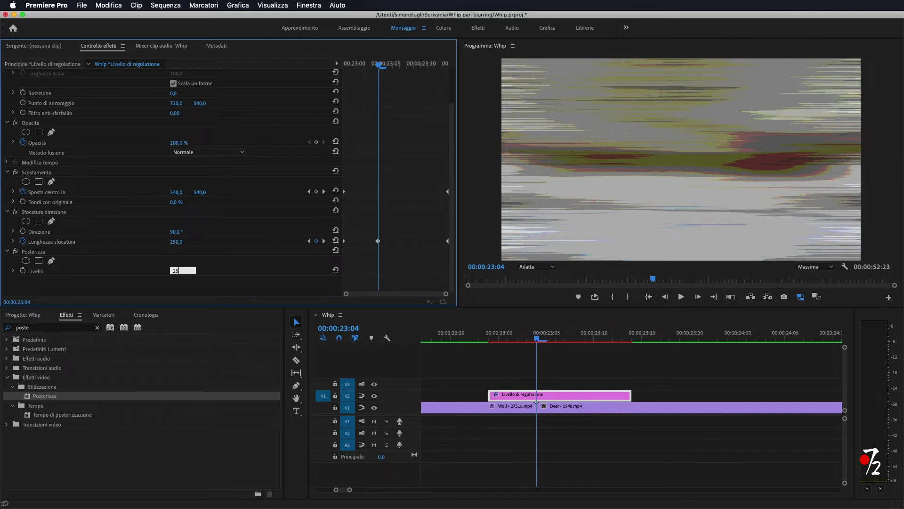
{"action": "key", "text": "Return"}
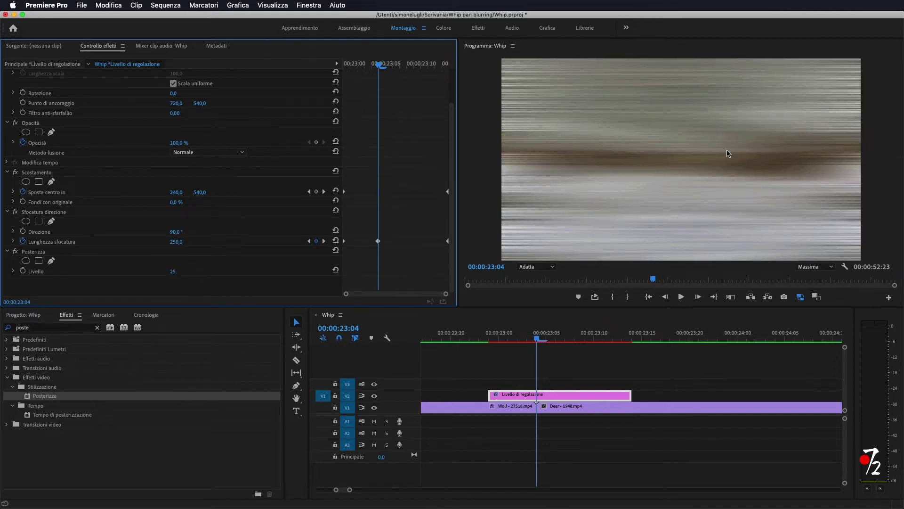
{"action": "left_click", "coordinate": [22, 271]}
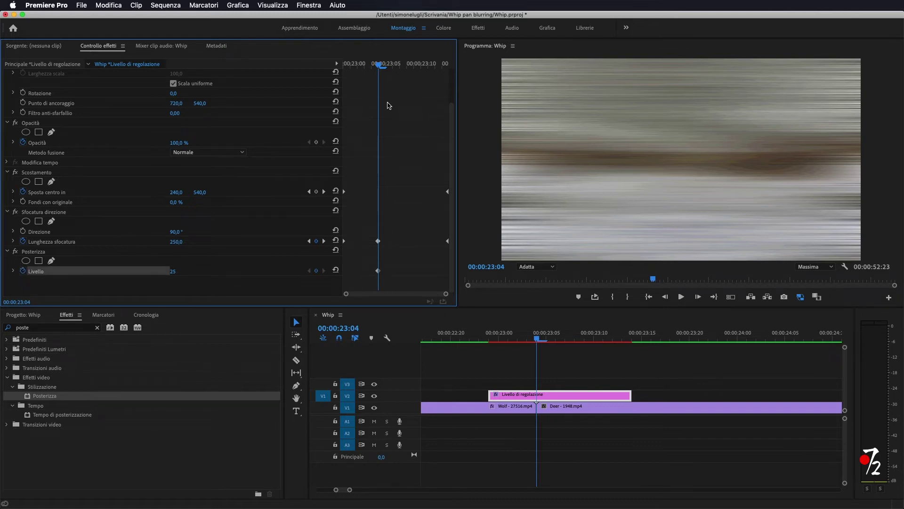
{"action": "left_click_drag", "start_coordinate": [380, 66], "coordinate": [342, 70]}
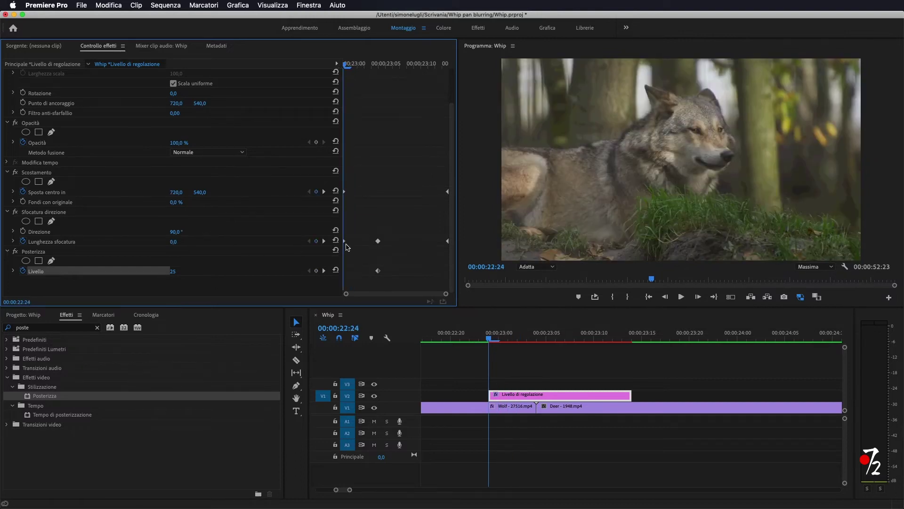
Step: Keyframe Posterizza Livello at 255 at the start and end of the adjustment layer
{"action": "left_click", "coordinate": [174, 272]}
{"action": "key", "text": "Return"}
{"action": "left_click_drag", "start_coordinate": [346, 65], "coordinate": [446, 64]}
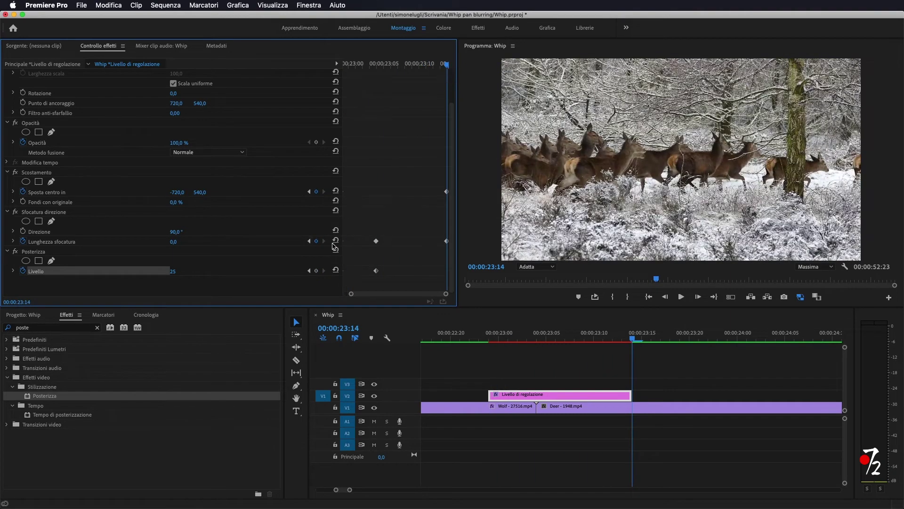
{"action": "left_click", "coordinate": [173, 271]}
{"action": "type", "text": "255"}
{"action": "key", "text": "Return"}
Step: Play the wolf-to-deer whip transition back several times from just before the cut
{"action": "left_click_drag", "start_coordinate": [633, 342], "coordinate": [488, 346]}
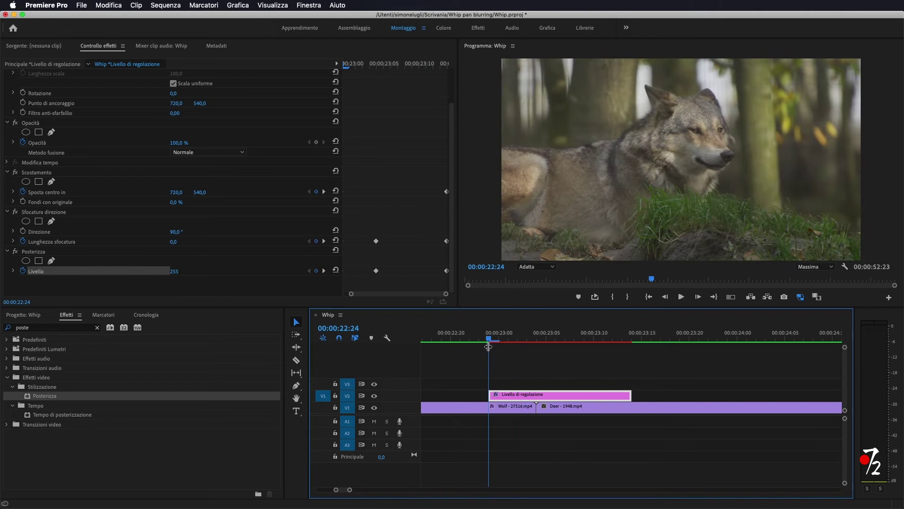
{"action": "key", "text": "space"}
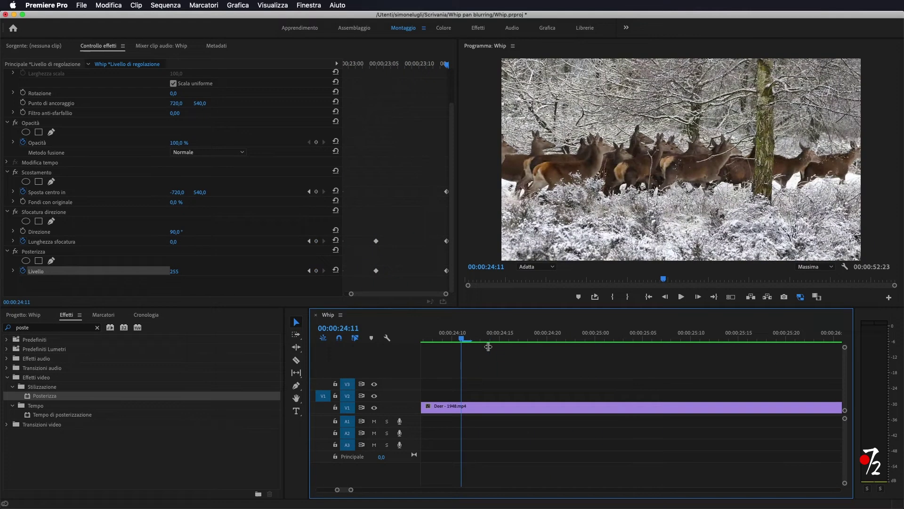
{"action": "left_click_drag", "start_coordinate": [355, 492], "coordinate": [382, 490]}
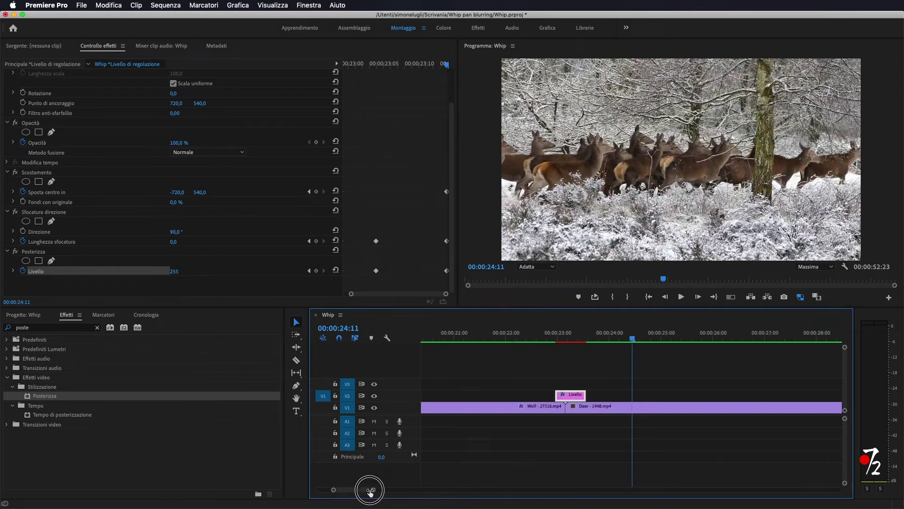
{"action": "left_click", "coordinate": [570, 339]}
{"action": "key", "text": "space"}
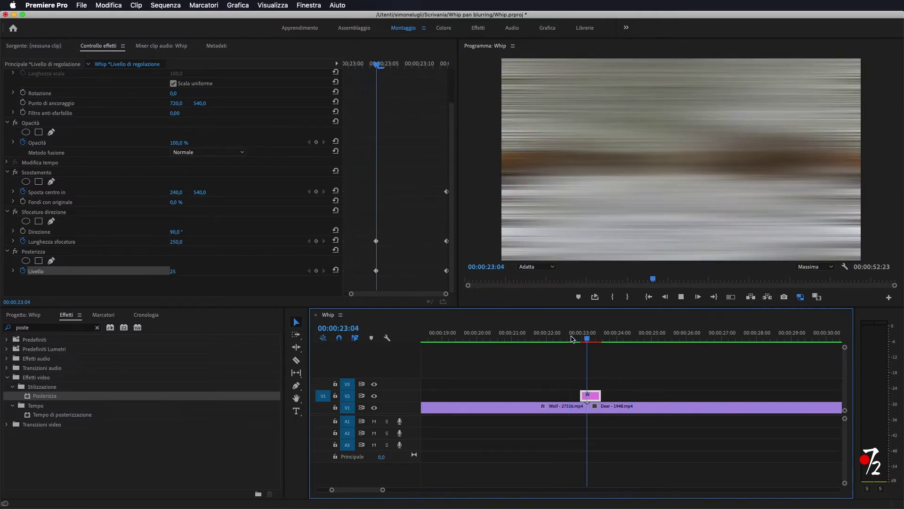
{"action": "key", "text": "space"}
{"action": "left_click", "coordinate": [567, 336]}
{"action": "key", "text": "space"}
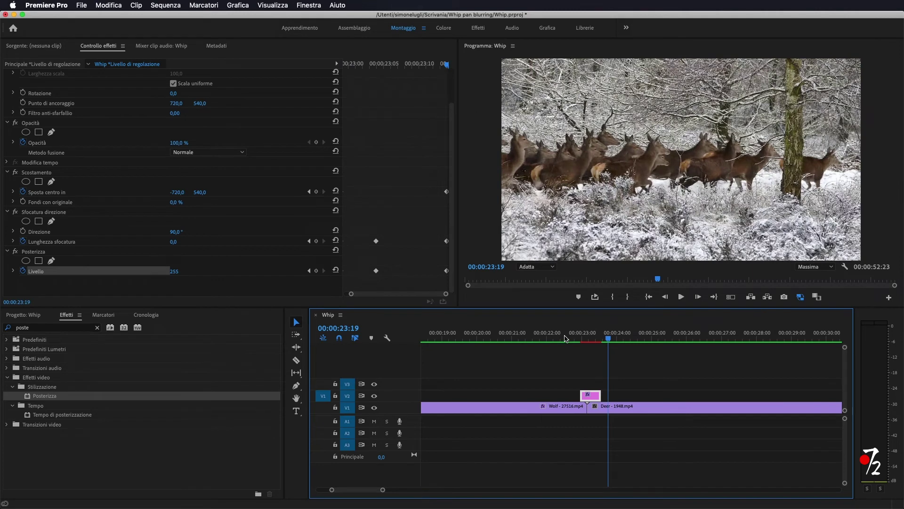
{"action": "left_click", "coordinate": [564, 337]}
{"action": "key", "text": "space"}
{"action": "key", "text": "space"}
Step: Apply Interpolazione tempo > Ingresso graduale to the Offset keyframes at both ends
{"action": "left_click", "coordinate": [537, 340]}
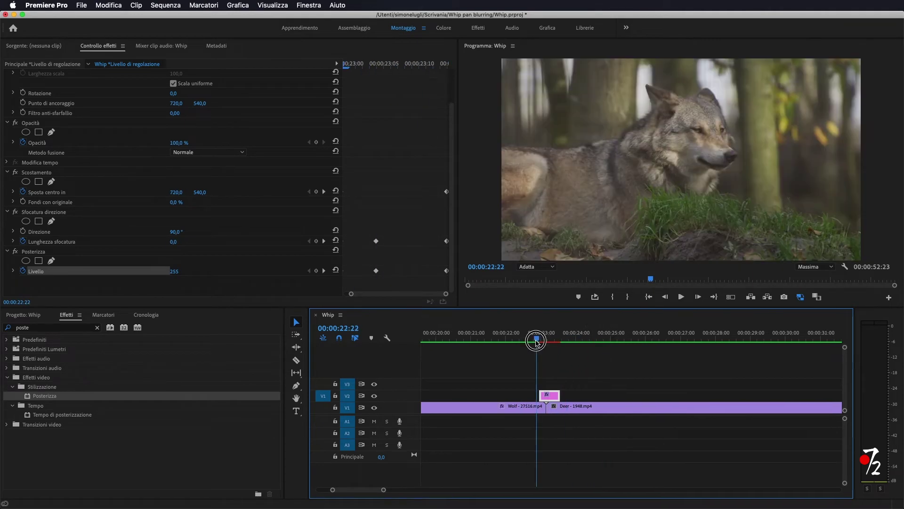
{"action": "mouse_move", "coordinate": [537, 342]}
{"action": "left_mouse_down"}
{"action": "mouse_move", "coordinate": [559, 349]}
{"action": "mouse_move", "coordinate": [544, 348]}
{"action": "left_mouse_up"}
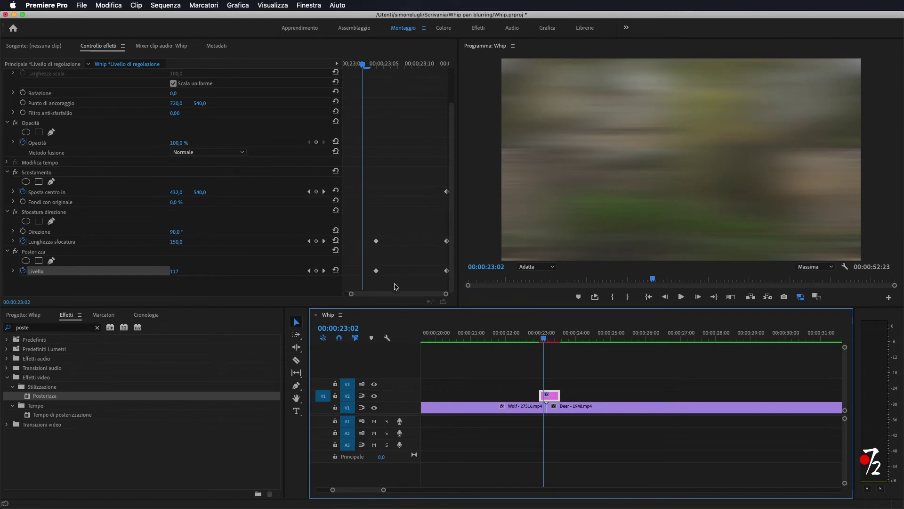
{"action": "left_click_drag", "start_coordinate": [350, 294], "coordinate": [346, 293]}
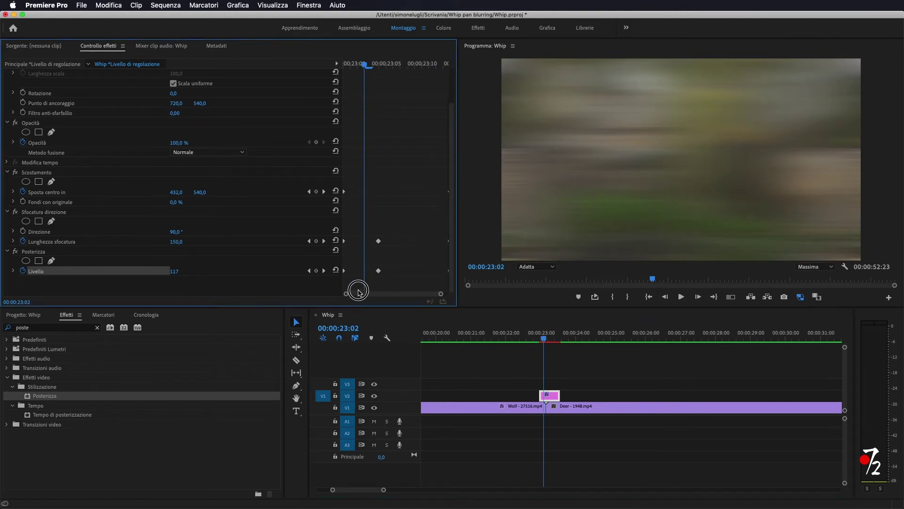
{"action": "left_click", "coordinate": [352, 185]}
{"action": "left_click_drag", "start_coordinate": [352, 184], "coordinate": [339, 272]}
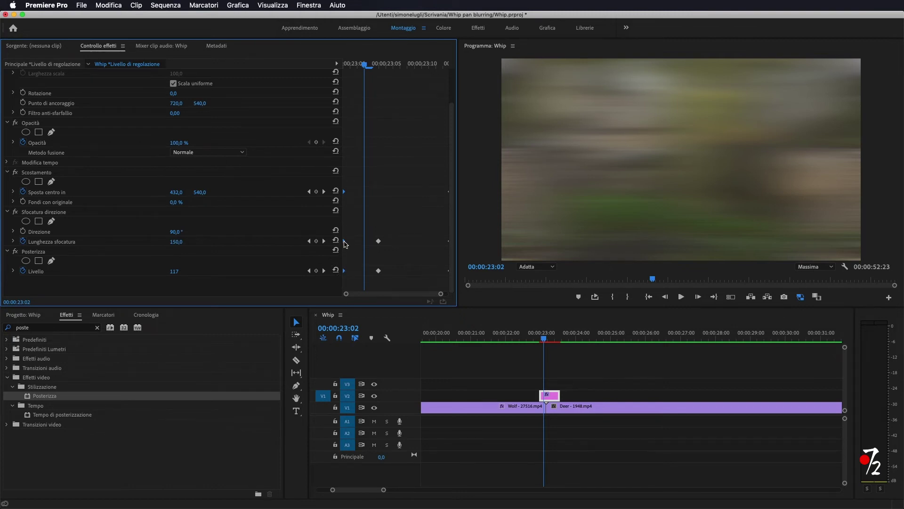
{"action": "right_click", "coordinate": [344, 243]}
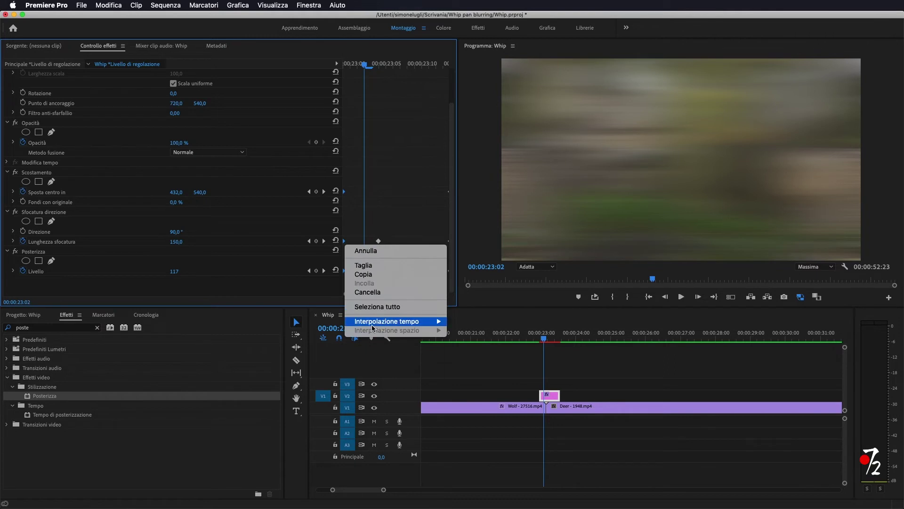
{"action": "mouse_move", "coordinate": [378, 325]}
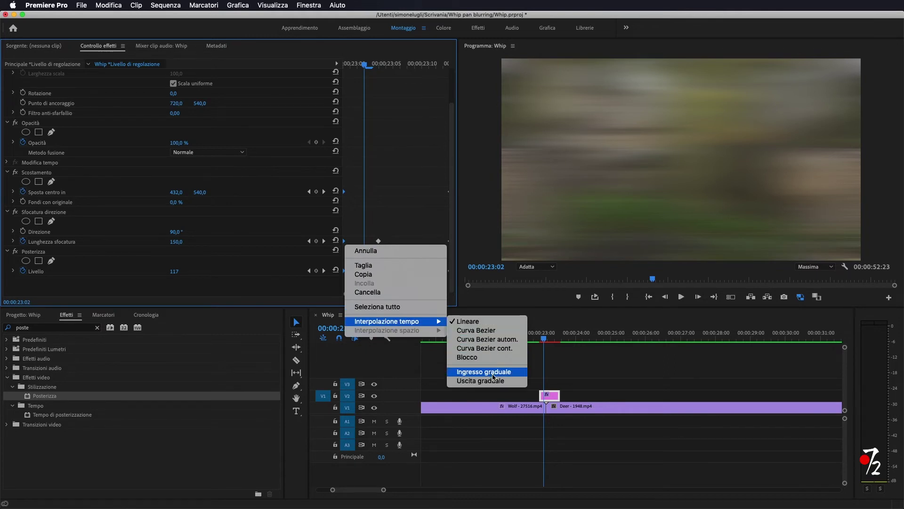
{"action": "left_click", "coordinate": [493, 377]}
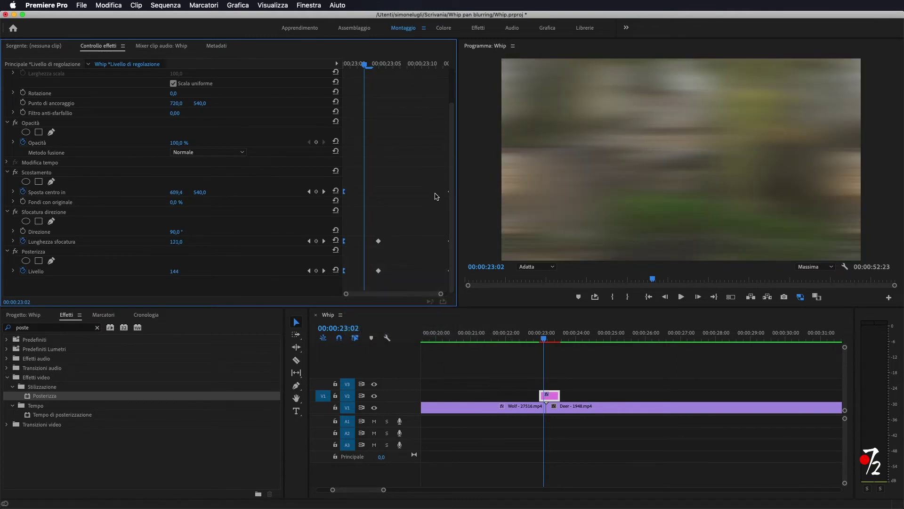
{"action": "left_click_drag", "start_coordinate": [419, 294], "coordinate": [425, 295]}
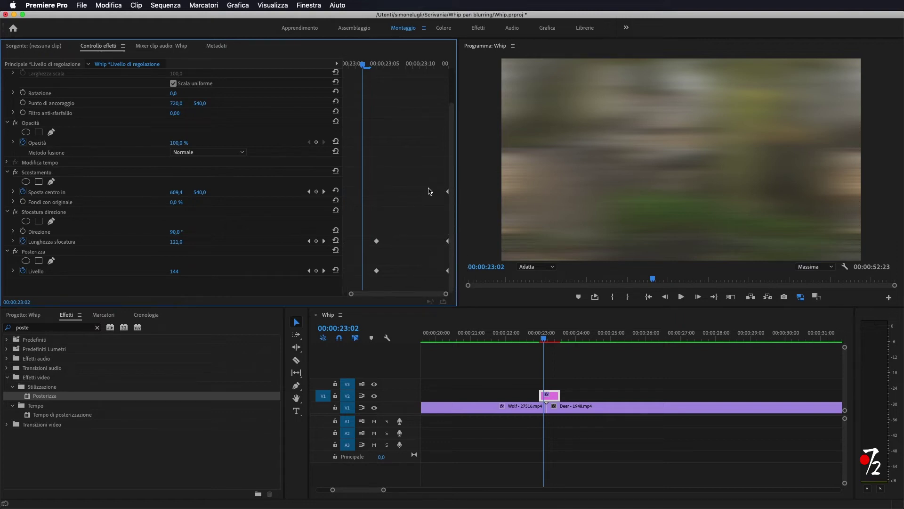
{"action": "right_click", "coordinate": [448, 191]}
{"action": "mouse_move", "coordinate": [484, 272]}
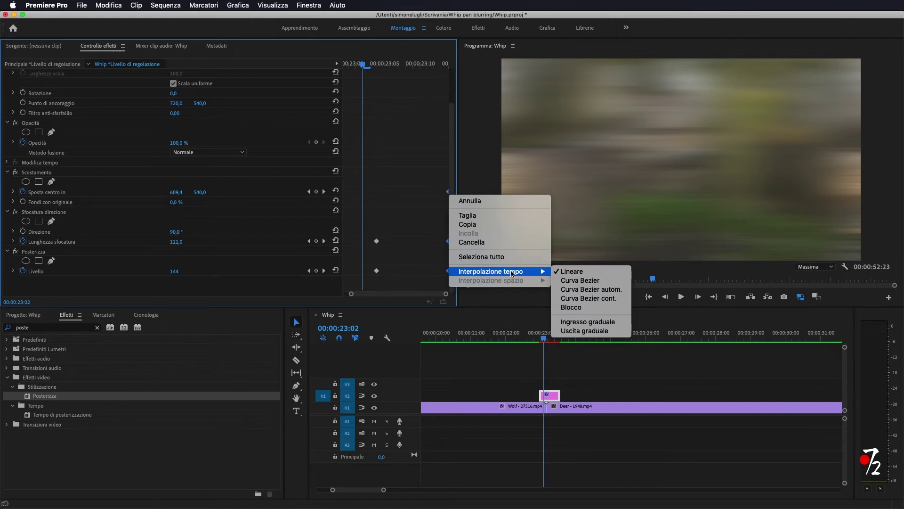
{"action": "left_click", "coordinate": [595, 322]}
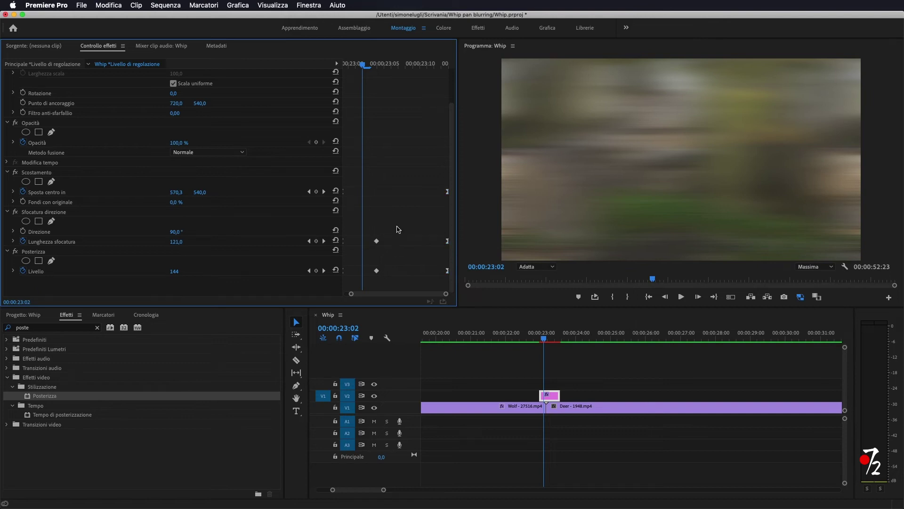
Step: Set the mid-transition blur and posterize keyframes to Curva Bezier autom
{"action": "left_click_drag", "start_coordinate": [398, 227], "coordinate": [352, 299]}
{"action": "right_click", "coordinate": [377, 243]}
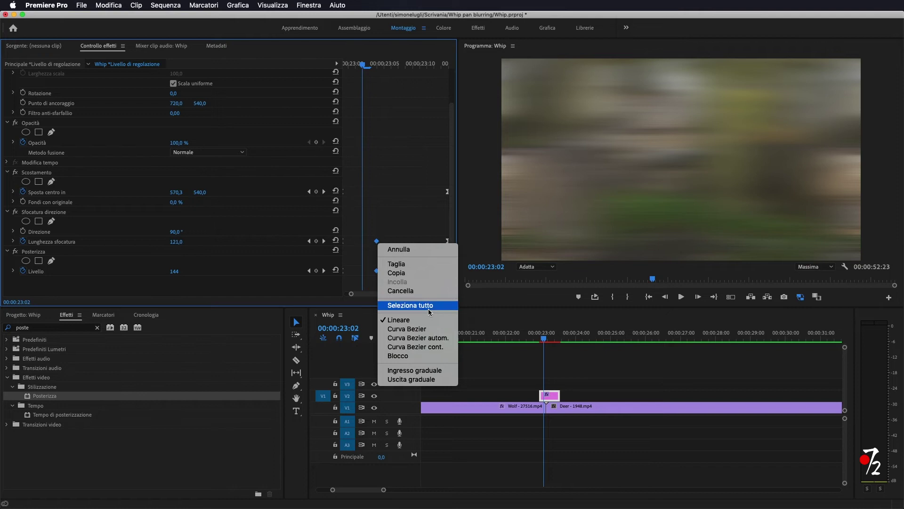
{"action": "left_click", "coordinate": [438, 339]}
{"action": "left_click", "coordinate": [543, 339]}
{"action": "left_click_drag", "start_coordinate": [543, 339], "coordinate": [539, 340]}
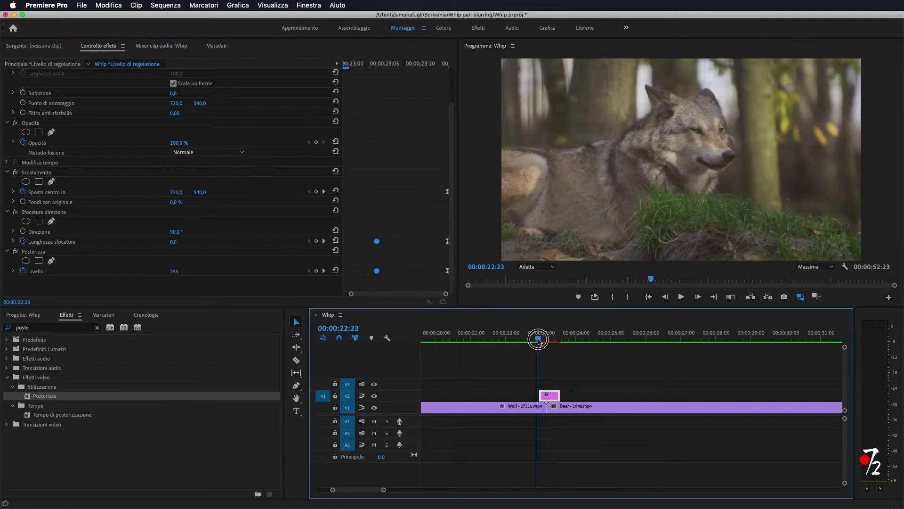
{"action": "key", "text": "space"}
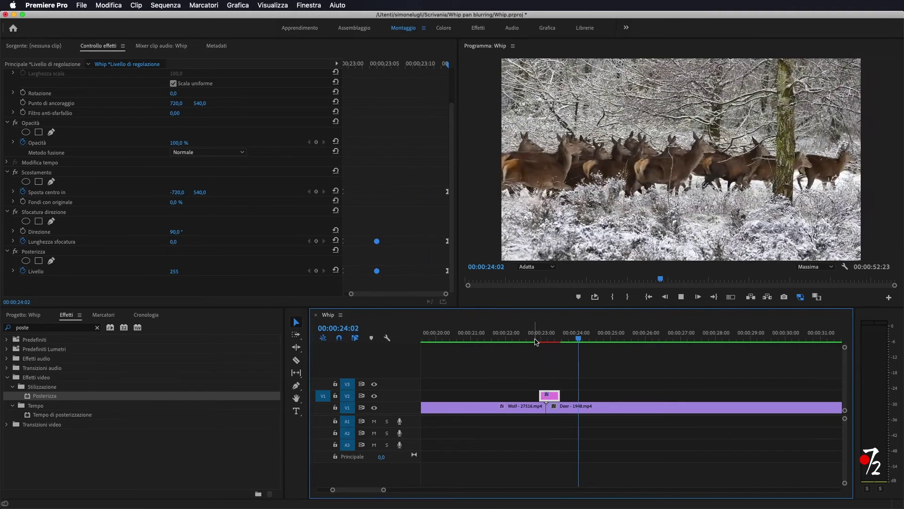
{"action": "left_click", "coordinate": [533, 339]}
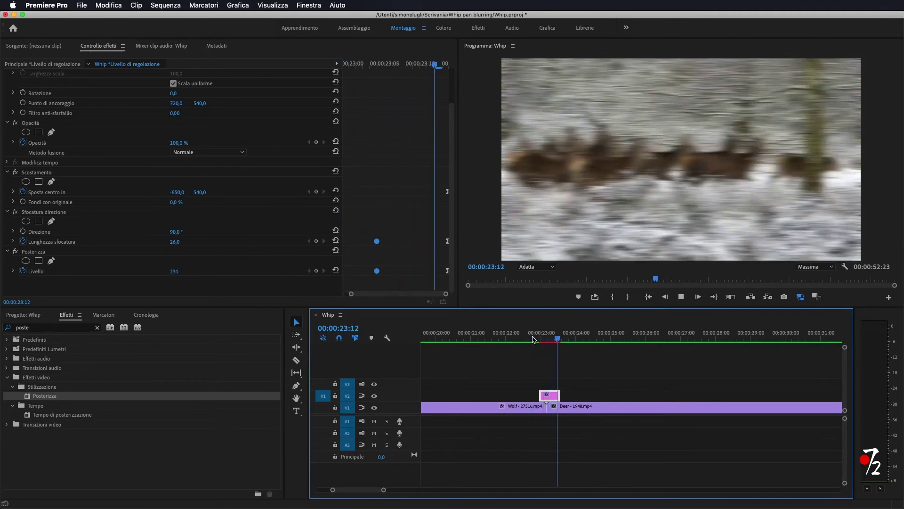
{"action": "left_click", "coordinate": [532, 339]}
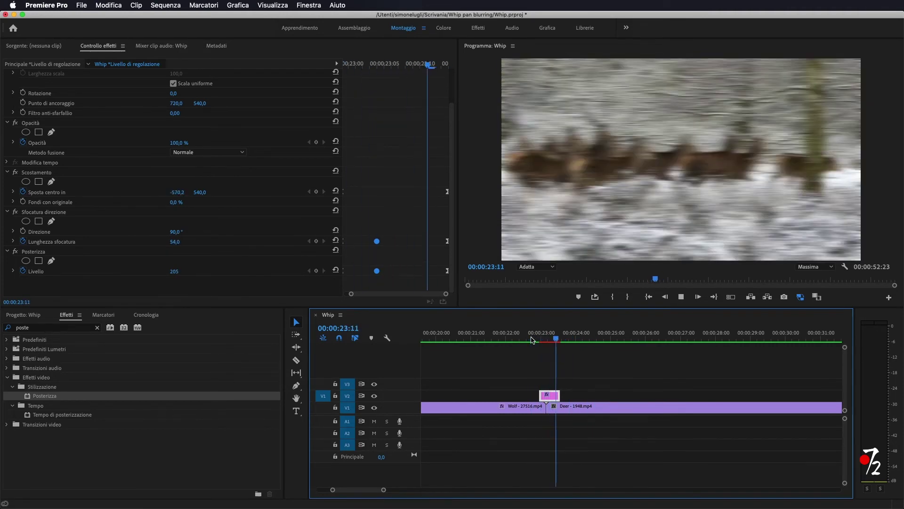
{"action": "left_click", "coordinate": [536, 340]}
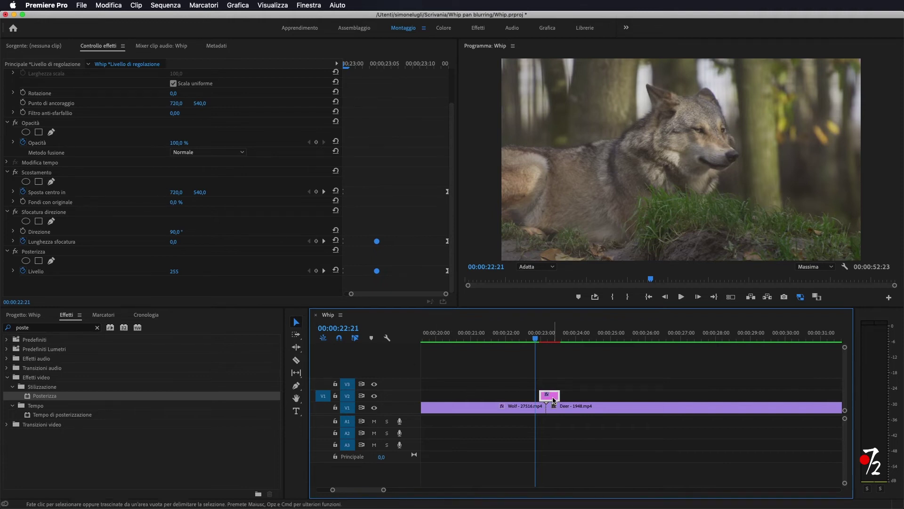
Step: Select Scostamento and Sfocatura direzionale, open Salva predefinito, then cancel it
{"action": "left_click", "coordinate": [28, 175]}
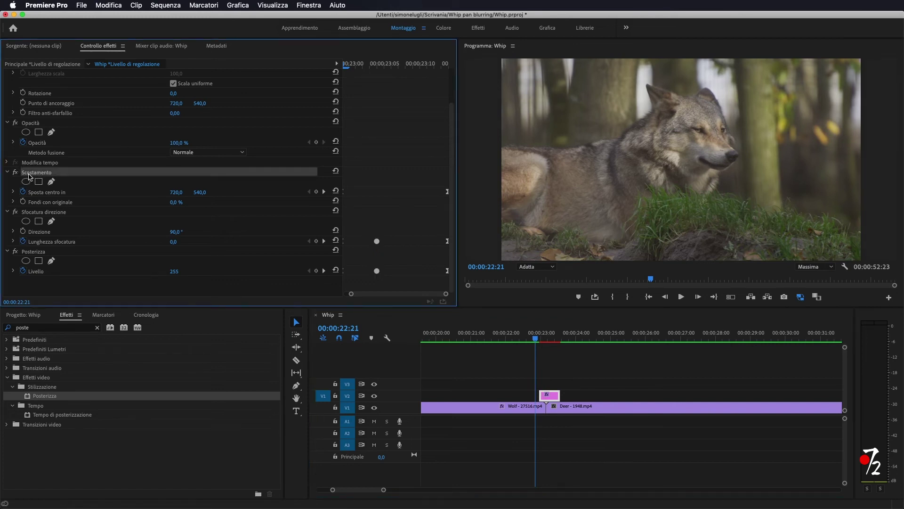
{"action": "left_click", "coordinate": [64, 214], "text": "super"}
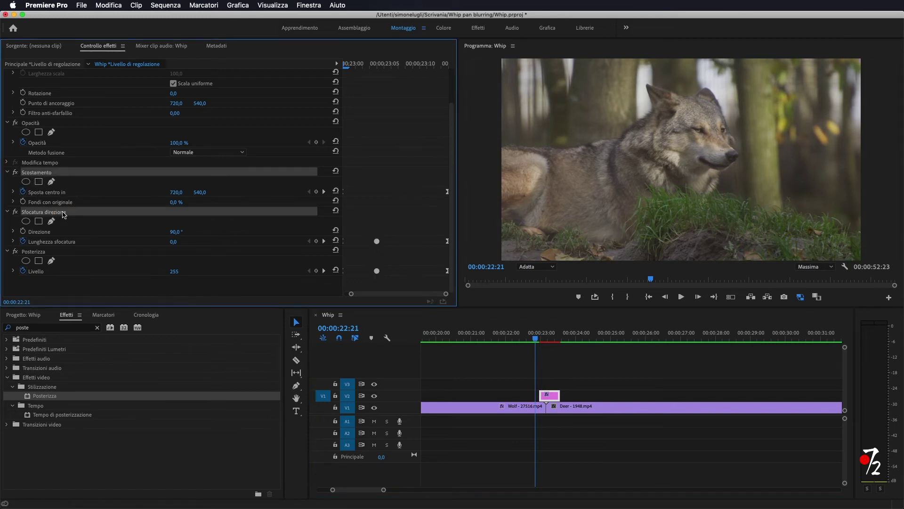
{"action": "left_click", "coordinate": [70, 243], "text": "super"}
{"action": "right_click", "coordinate": [77, 175]}
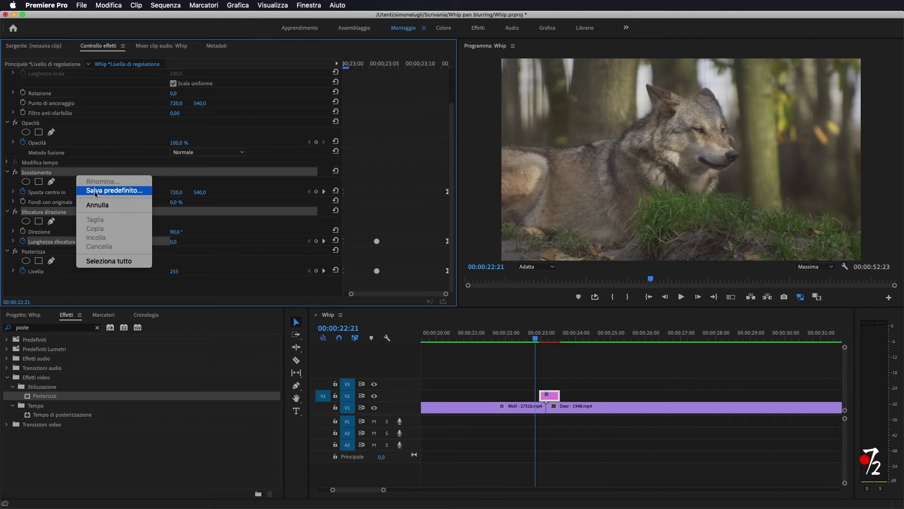
{"action": "left_click", "coordinate": [126, 191]}
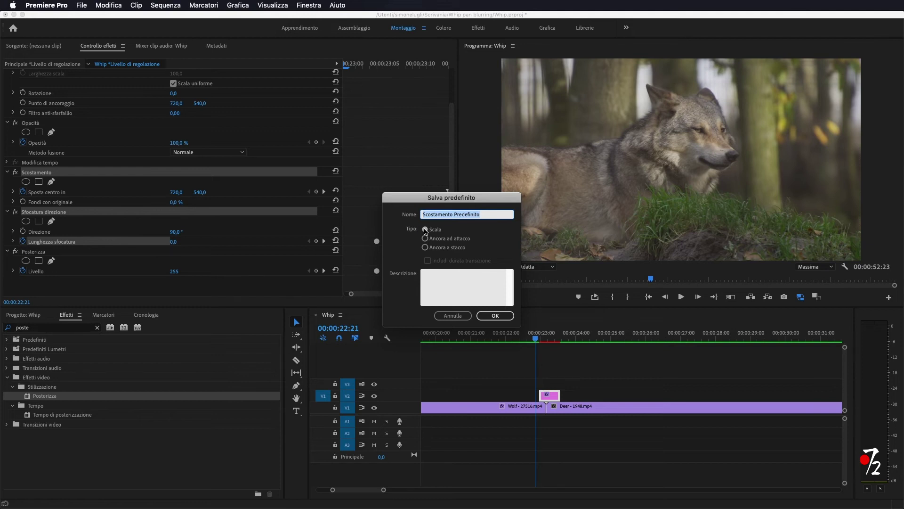
{"action": "left_click", "coordinate": [455, 316]}
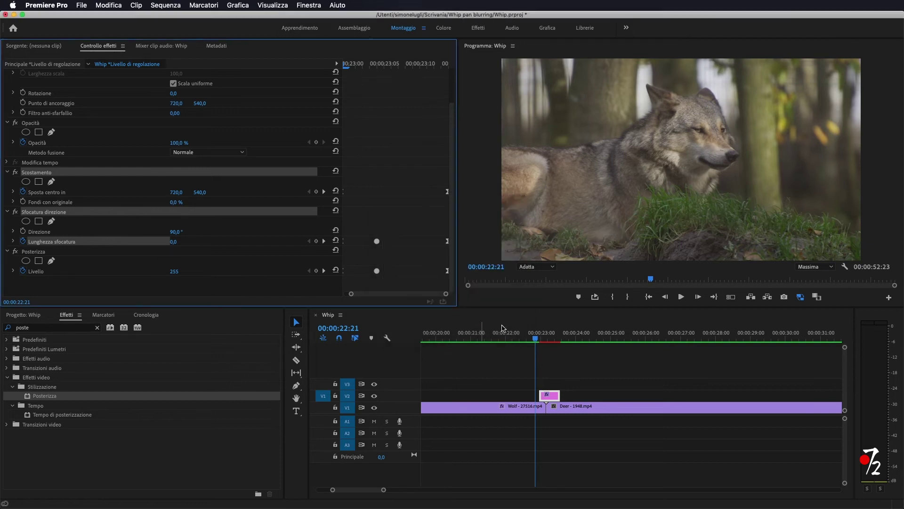
Step: Try lengthening the adjustment layer by three seconds, scrub into the deer clip, then undo
{"action": "left_click_drag", "start_coordinate": [560, 395], "coordinate": [664, 394]}
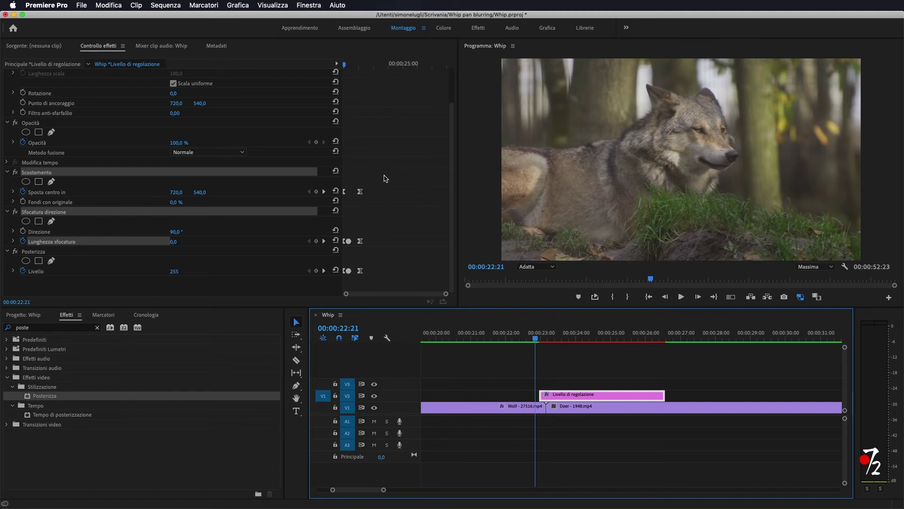
{"action": "left_click_drag", "start_coordinate": [538, 339], "coordinate": [566, 343]}
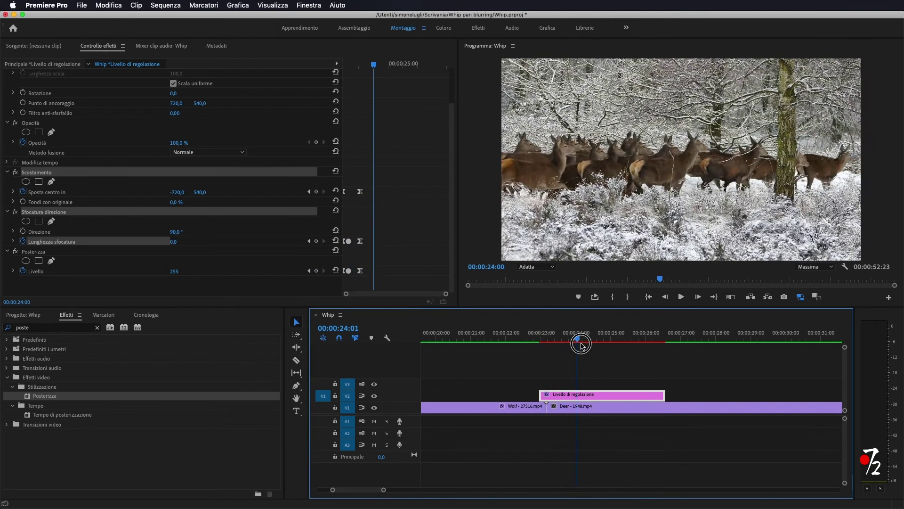
{"action": "mouse_move", "coordinate": [565, 342]}
{"action": "left_mouse_down"}
{"action": "mouse_move", "coordinate": [597, 340]}
{"action": "mouse_move", "coordinate": [545, 340]}
{"action": "left_mouse_up"}
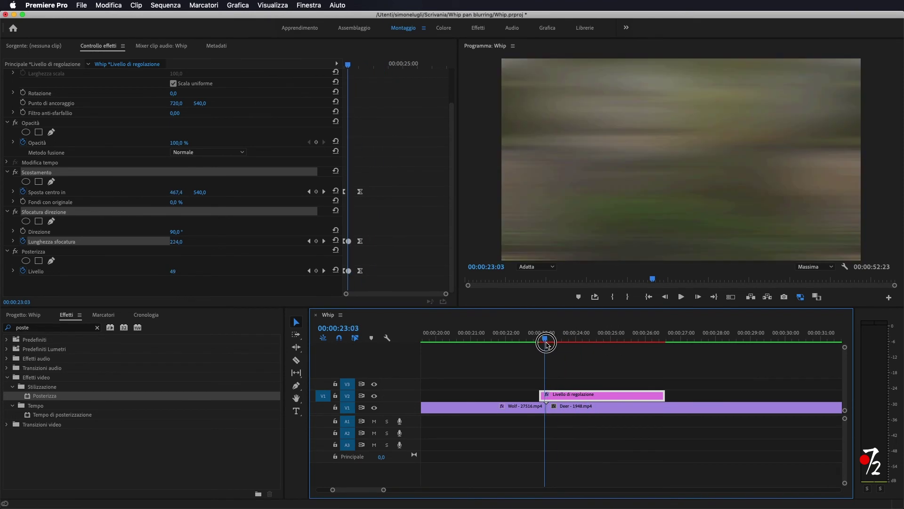
{"action": "key", "text": "ctrl+z"}
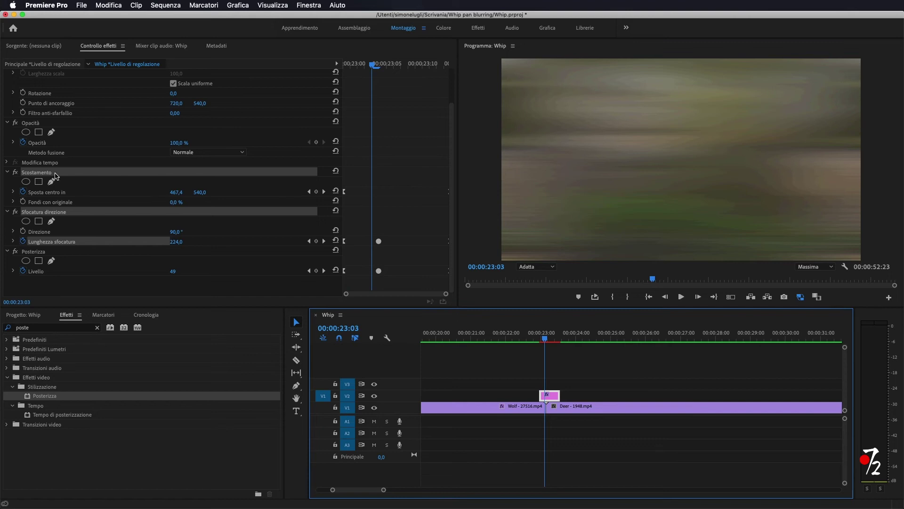
Step: Reopen Salva predefinito for the selected effects and select the preset name to replace
{"action": "right_click", "coordinate": [60, 175]}
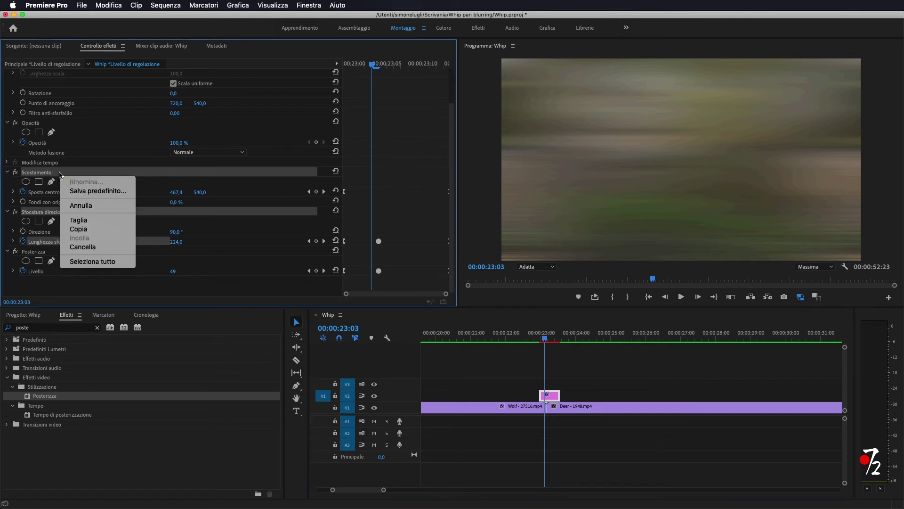
{"action": "left_click", "coordinate": [84, 191]}
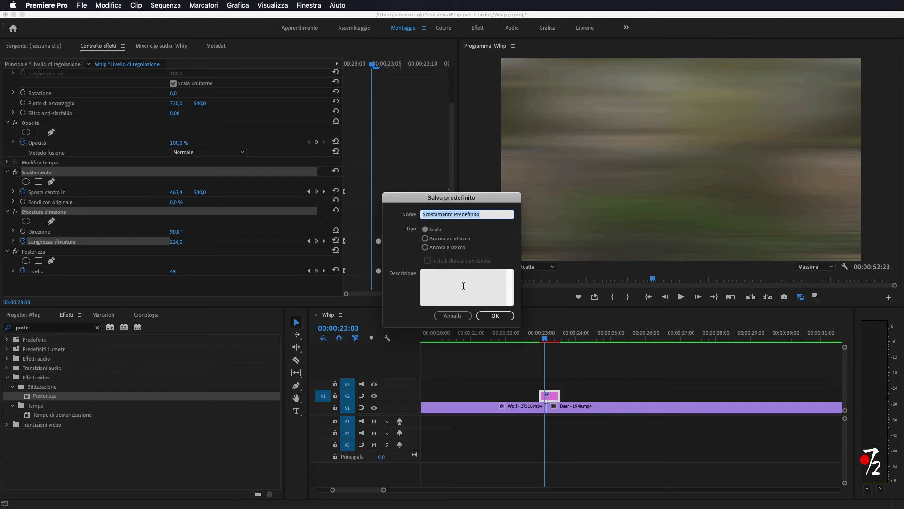
{"action": "left_click_drag", "start_coordinate": [427, 191], "coordinate": [590, 162]}
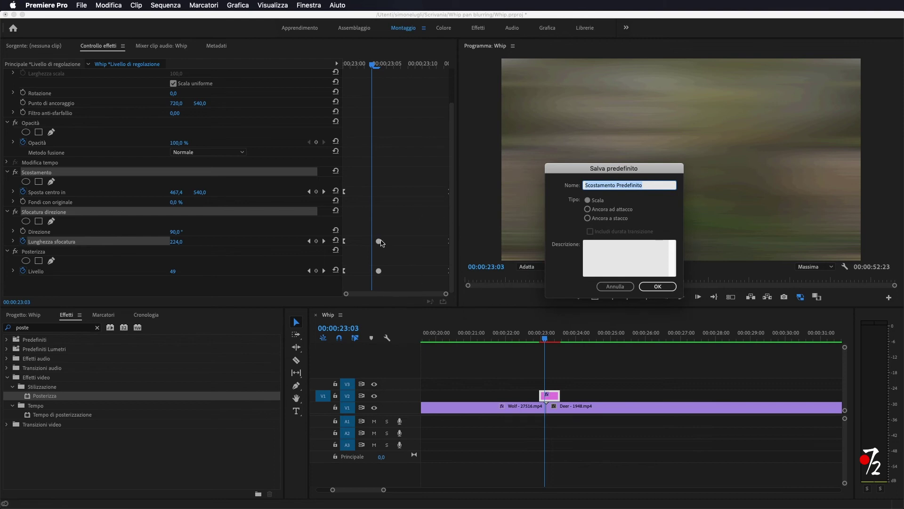
{"action": "left_click_drag", "start_coordinate": [588, 172], "coordinate": [429, 200]}
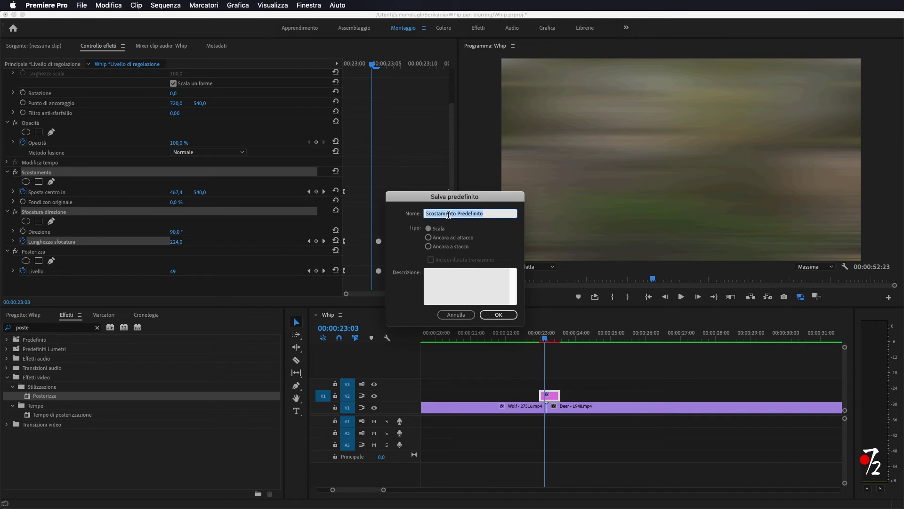
{"action": "left_click", "coordinate": [434, 214]}
{"action": "left_click_drag", "start_coordinate": [491, 213], "coordinate": [380, 215]}
Step: Finish saving the Whip preset and reveal it in the Predefiniti presets folder
{"action": "left_click", "coordinate": [456, 314]}
{"action": "left_click", "coordinate": [98, 327]}
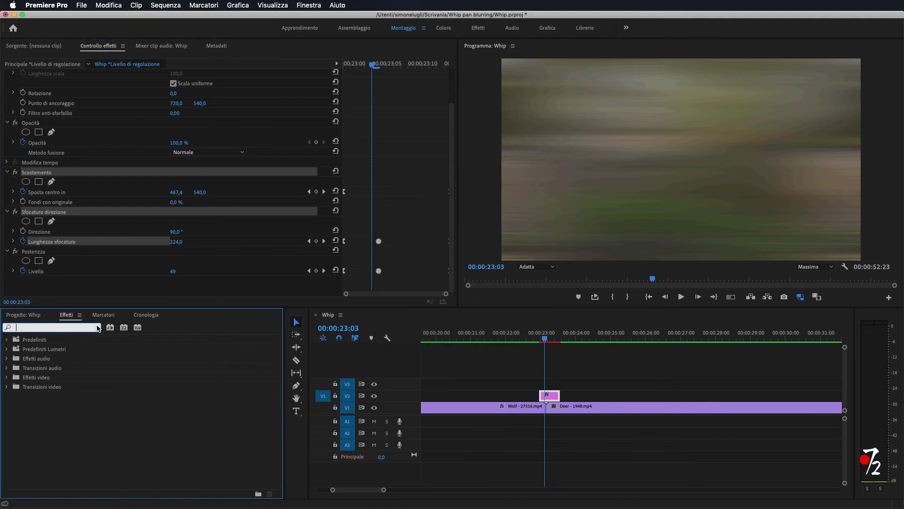
{"action": "left_click", "coordinate": [7, 339]}
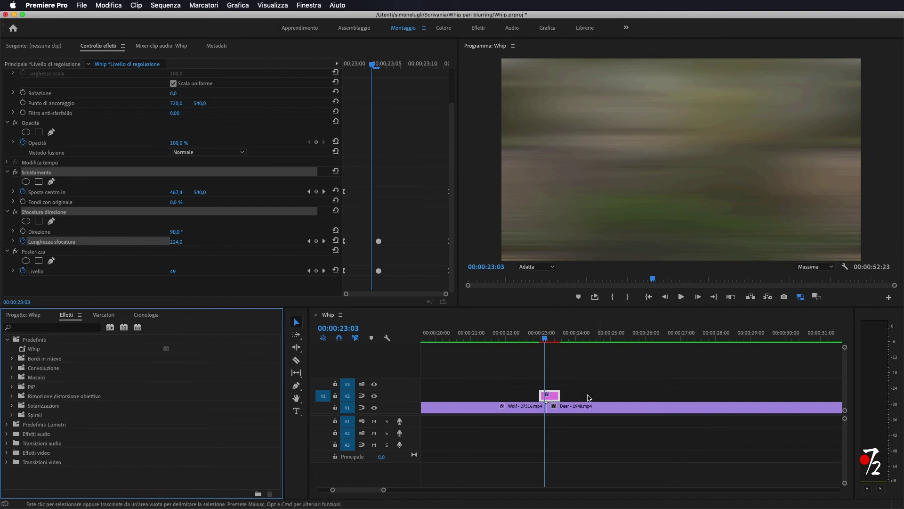
Step: Replace the old adjustment layer with a new one on V2 over the wolf–deer cut
{"action": "left_click", "coordinate": [552, 396]}
{"action": "key", "text": "Delete"}
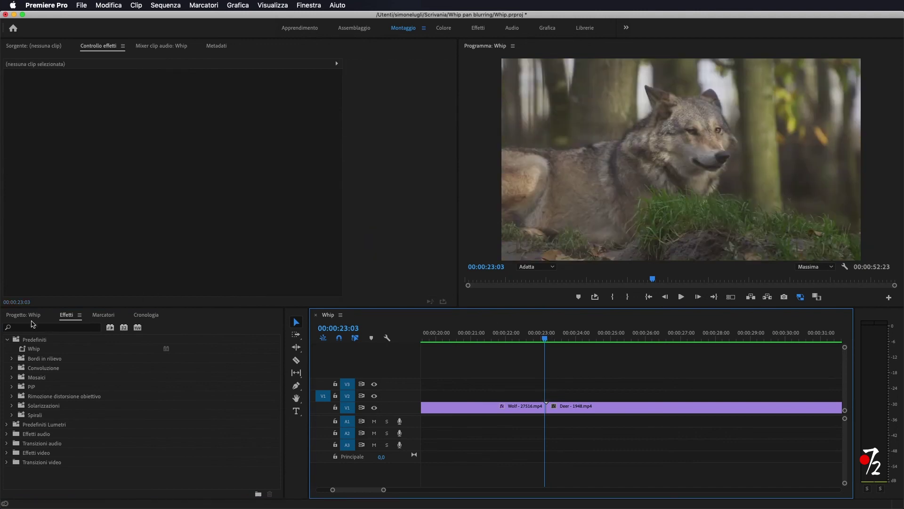
{"action": "left_click", "coordinate": [27, 314]}
{"action": "mouse_move", "coordinate": [63, 438]}
{"action": "left_mouse_down"}
{"action": "mouse_move", "coordinate": [443, 408]}
{"action": "mouse_move", "coordinate": [505, 394]}
{"action": "left_mouse_up"}
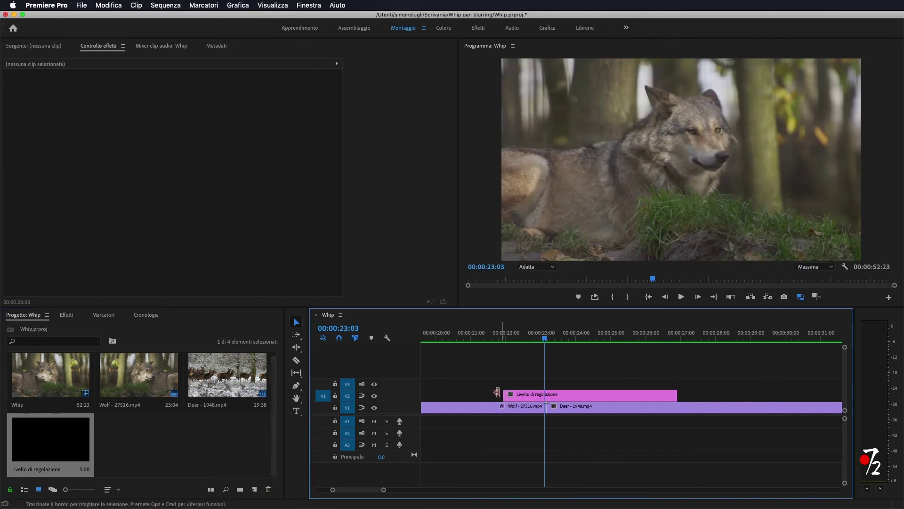
Step: Apply the Whip preset to the new adjustment layer, aligning the blur length keyframe at 00:00:23:04
{"action": "left_click", "coordinate": [66, 315]}
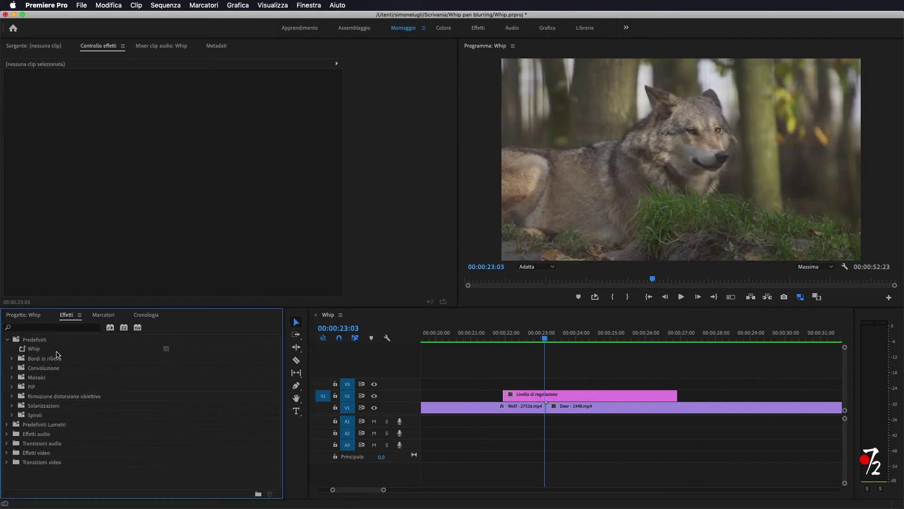
{"action": "left_click_drag", "start_coordinate": [34, 349], "coordinate": [565, 395]}
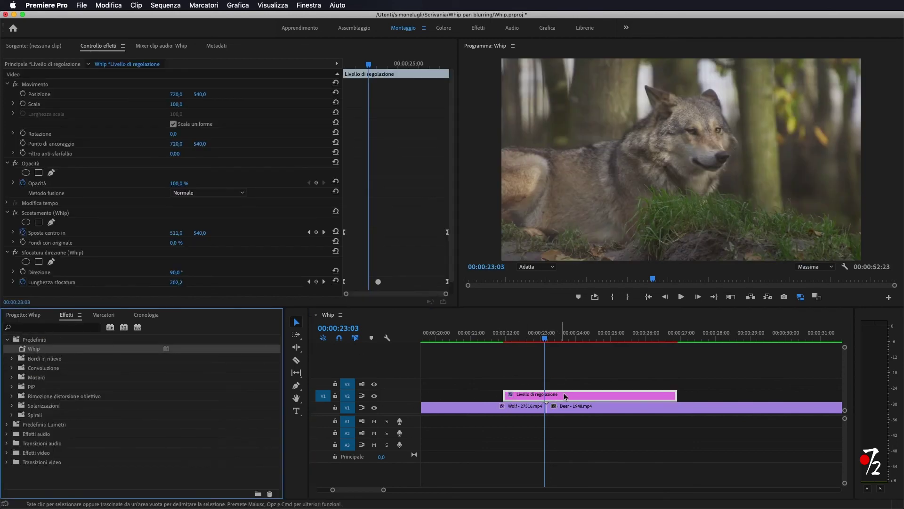
{"action": "left_click", "coordinate": [546, 339]}
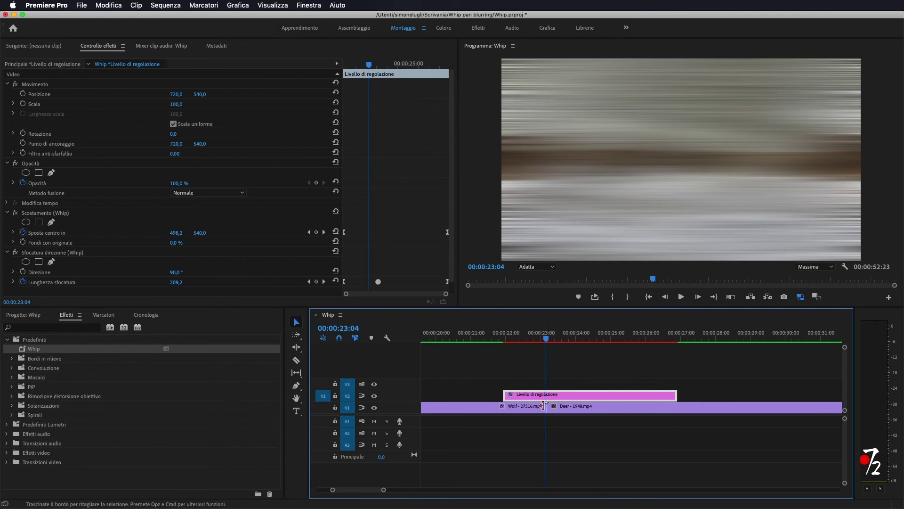
{"action": "left_click_drag", "start_coordinate": [379, 282], "coordinate": [378, 283]}
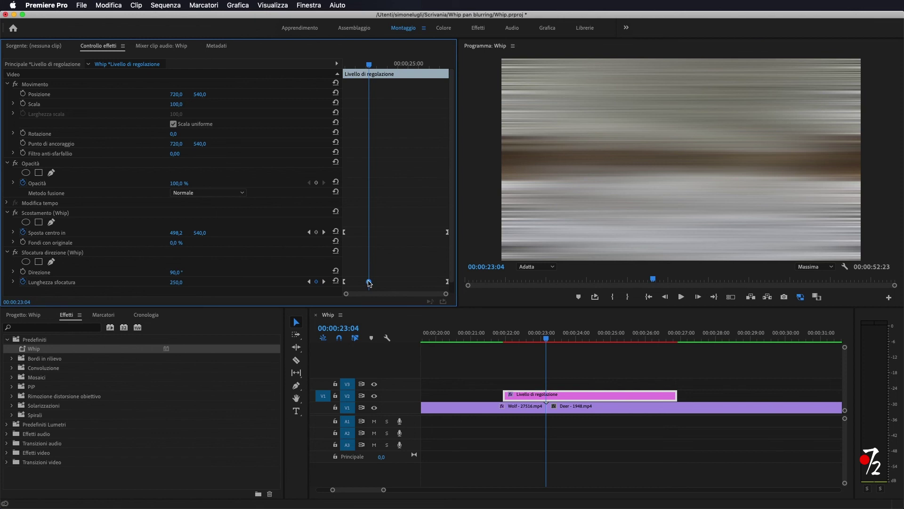
Step: Trim the Whip adjustment layer's end from near 00:00:27 to about 00:00:24:10
{"action": "mouse_move", "coordinate": [531, 338]}
{"action": "left_mouse_down"}
{"action": "mouse_move", "coordinate": [487, 337]}
{"action": "mouse_move", "coordinate": [685, 365]}
{"action": "mouse_move", "coordinate": [594, 365]}
{"action": "left_mouse_up"}
{"action": "left_click_drag", "start_coordinate": [677, 396], "coordinate": [588, 395]}
{"action": "mouse_move", "coordinate": [575, 344]}
{"action": "left_mouse_down"}
{"action": "mouse_move", "coordinate": [595, 347]}
{"action": "mouse_move", "coordinate": [514, 347]}
{"action": "mouse_move", "coordinate": [523, 347]}
{"action": "left_mouse_up"}
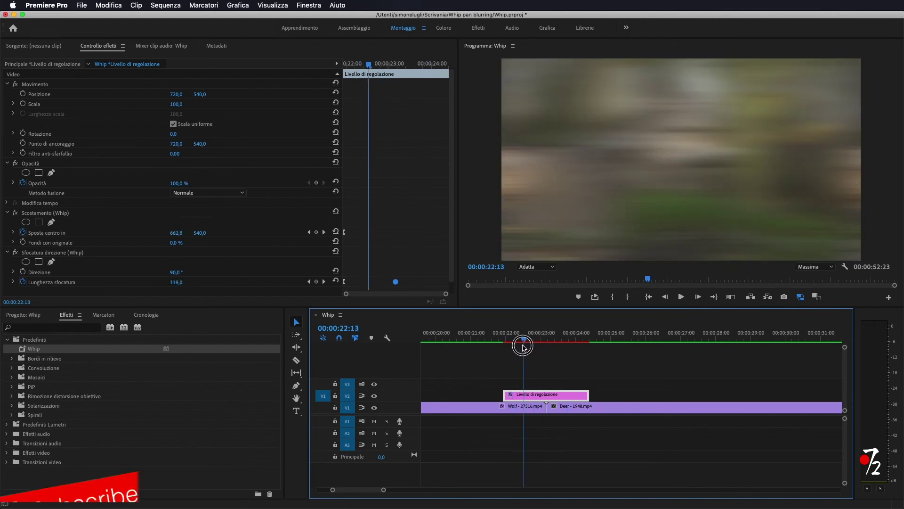